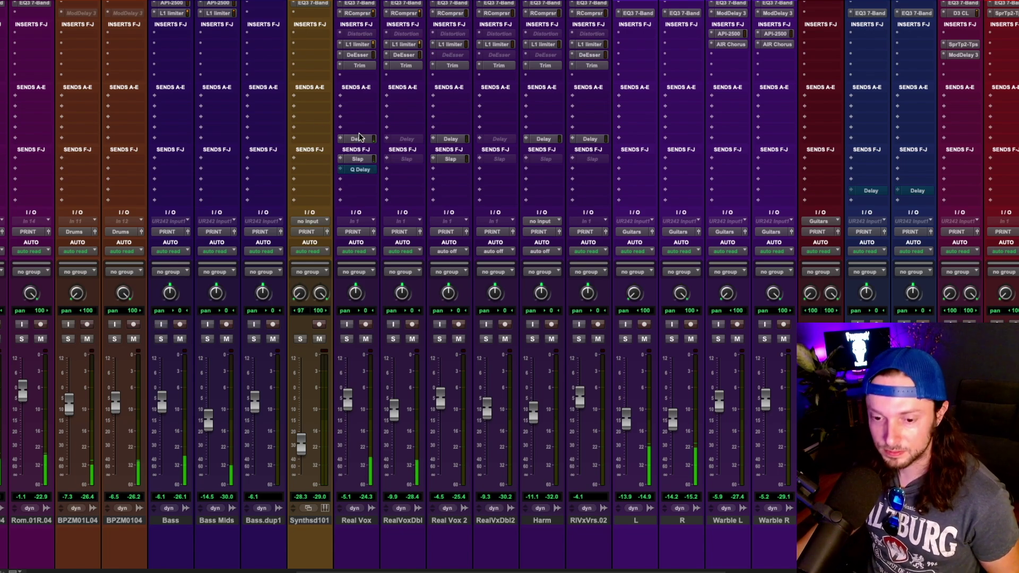
Review the session's track arrangement and look across the mixer channels back to the drum tracks.
key("ctrl+equal")
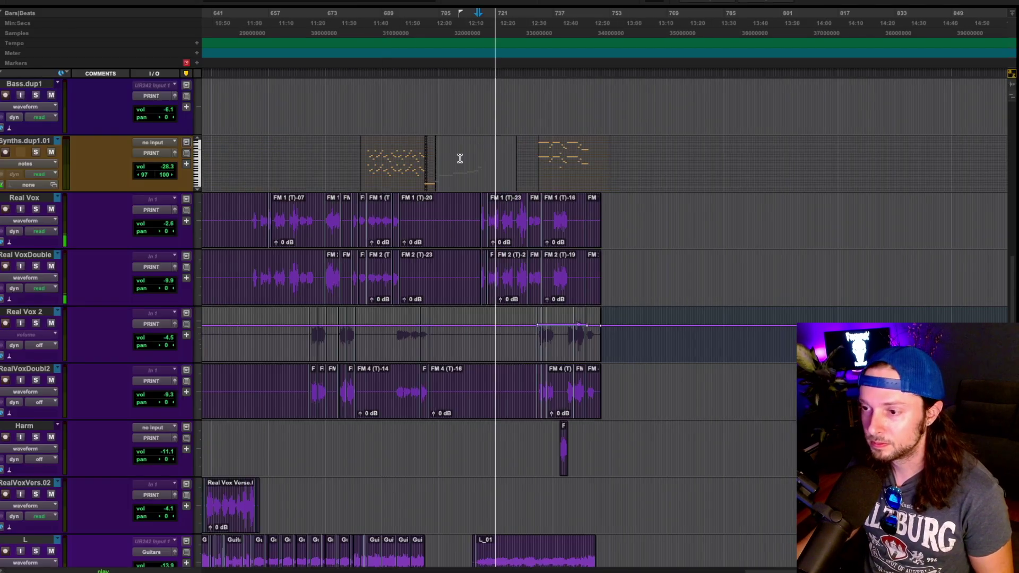
scroll(528, 195, "up", 3)
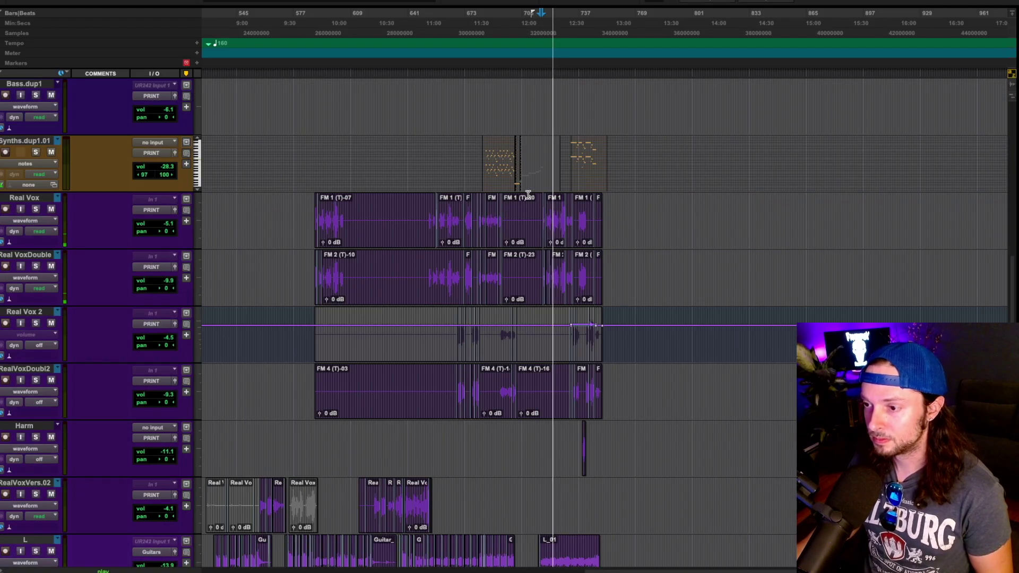
key("ctrl+equal")
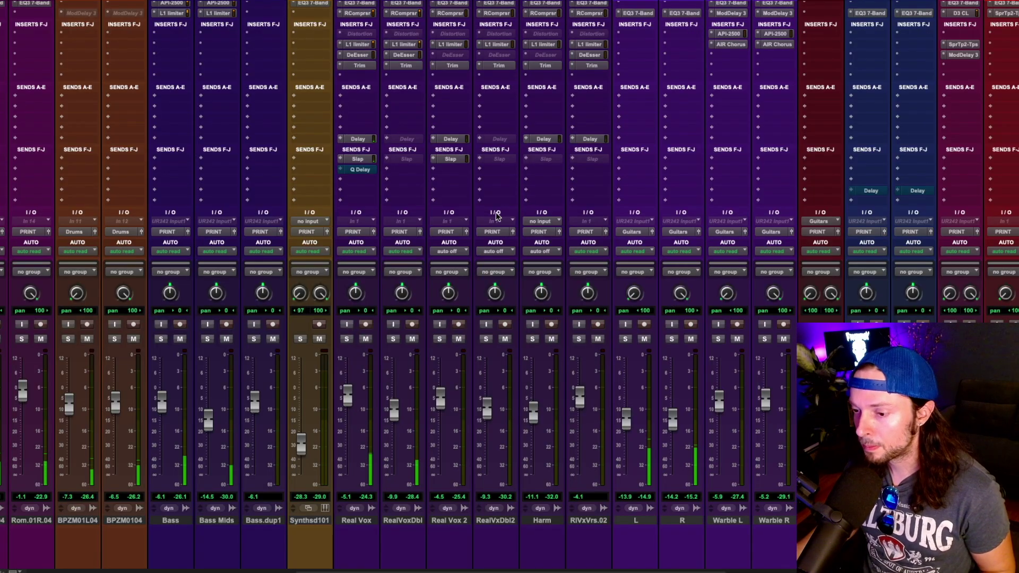
scroll(455, 226, "left", 10)
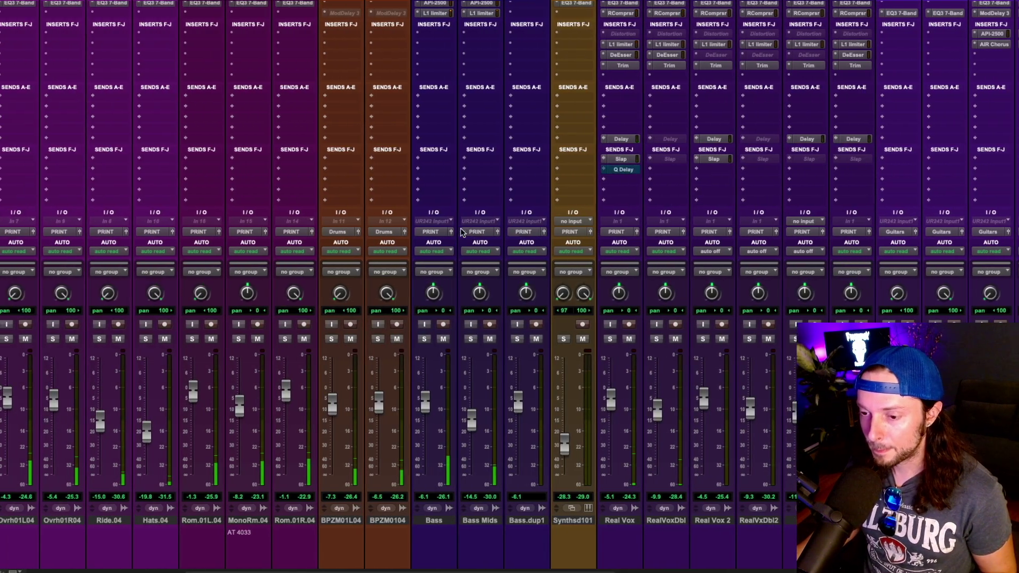
scroll(461, 231, "left", 3)
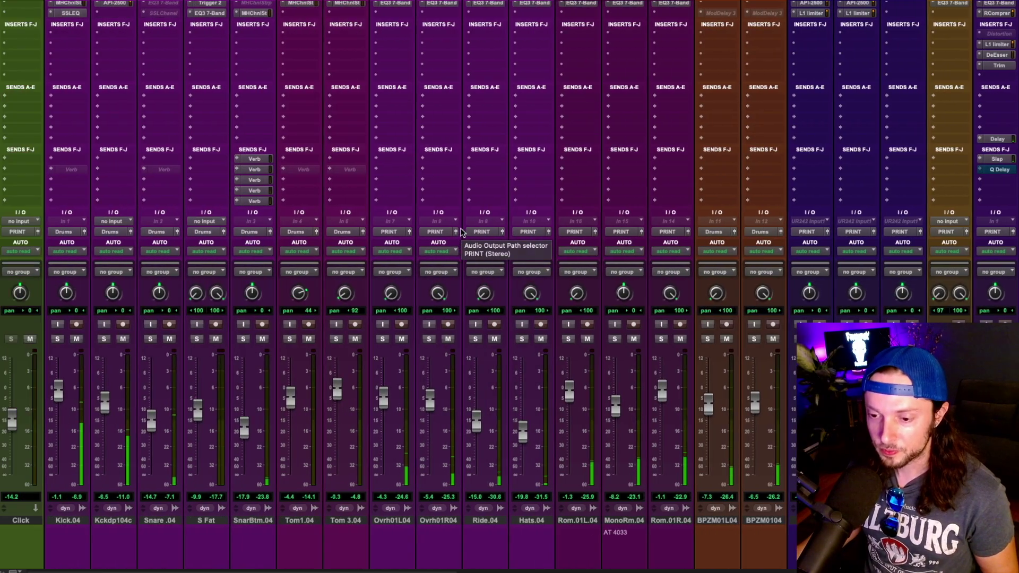
Inspect the EQ3 7-Band and TSE X50 v2 plug-in settings on guitar track L and close the plug-in window.
scroll(461, 232, "right", 10)
scroll(695, 51, "up", 3)
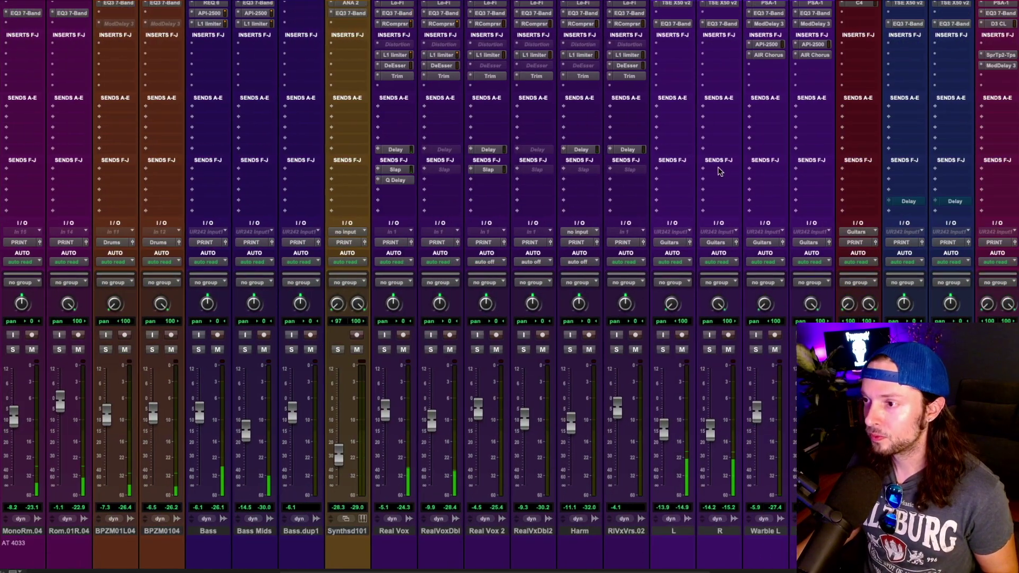
left_click(684, 65)
left_click_drag(293, 137, 434, 165)
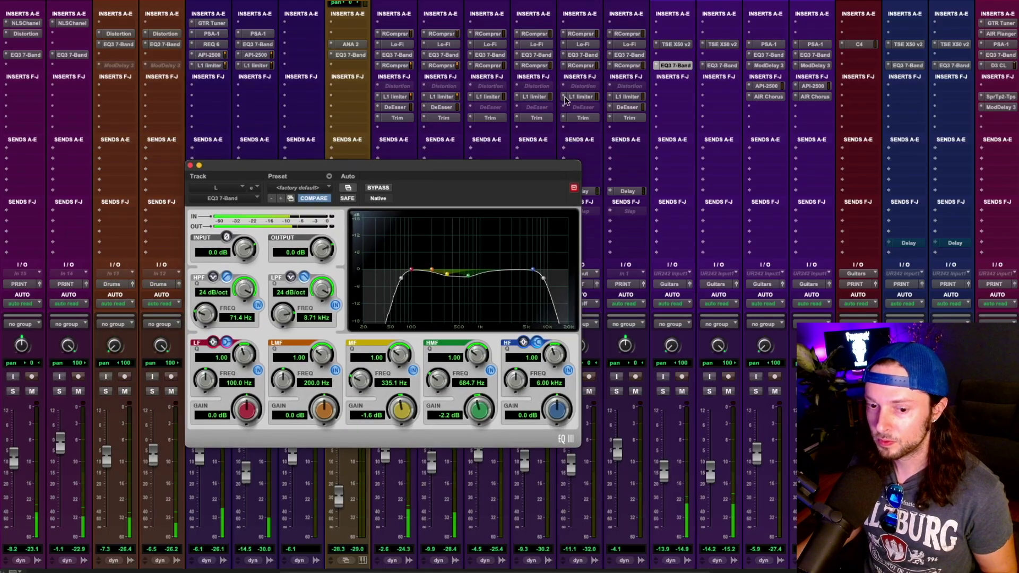
left_click(683, 45)
left_click_drag(386, 164, 256, 41)
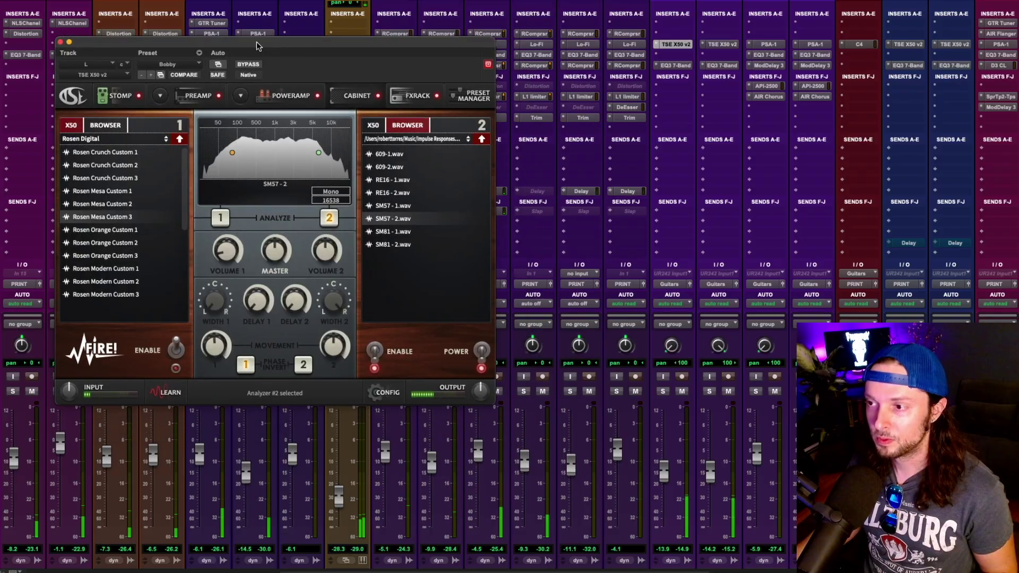
left_click(60, 41)
Inspect the SSLComp, EQ3 7-Band and PSP VintageWarmer2 inserts on Master 1 and close the plug-in window.
scroll(61, 44, "right", 15)
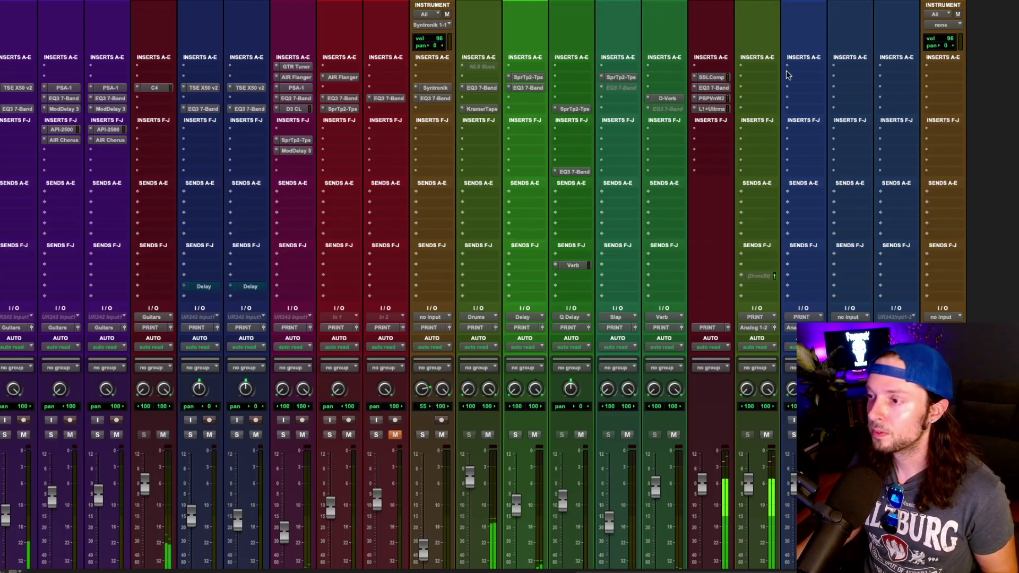
left_click(712, 77)
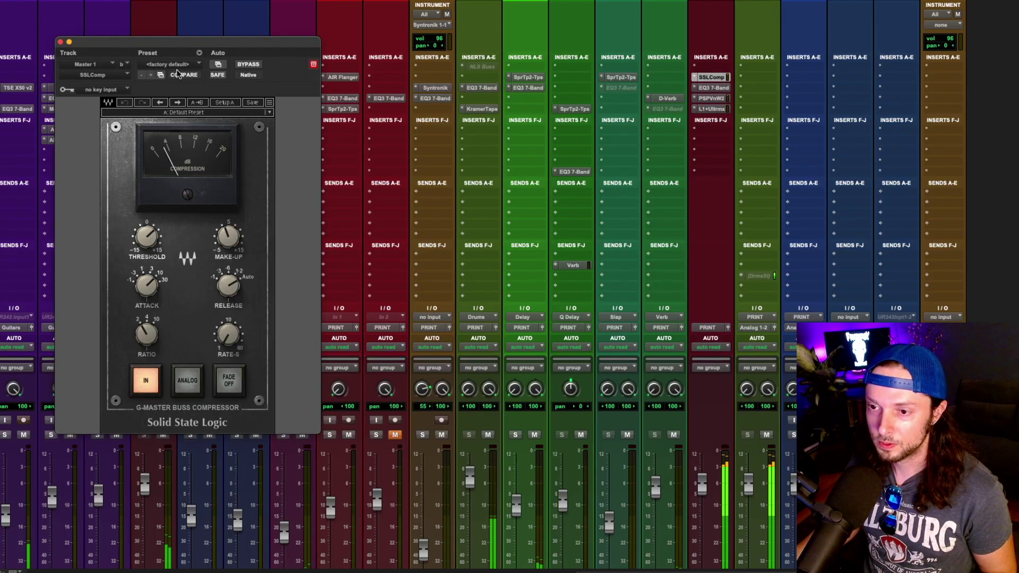
left_click(717, 88)
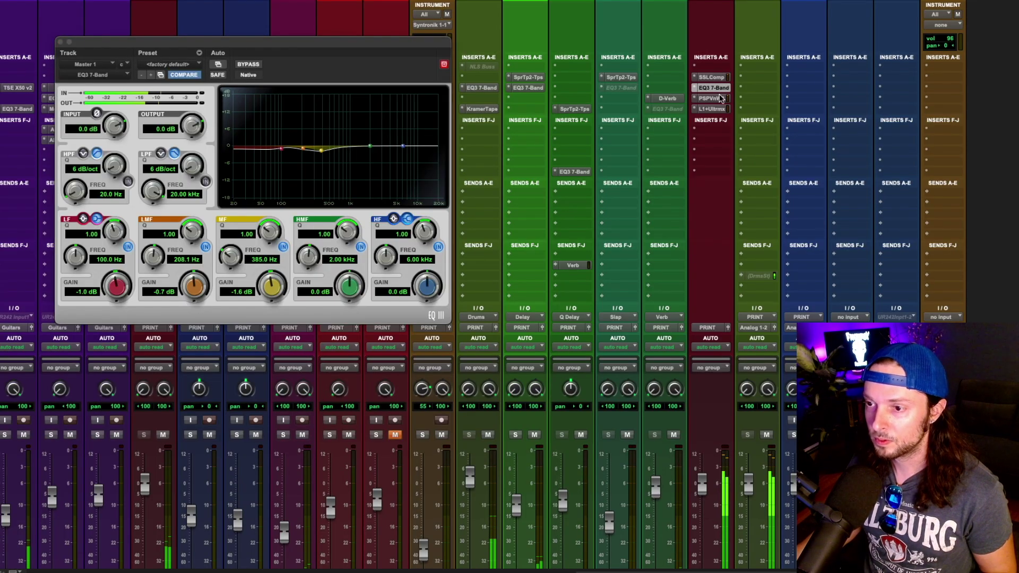
left_click(719, 98)
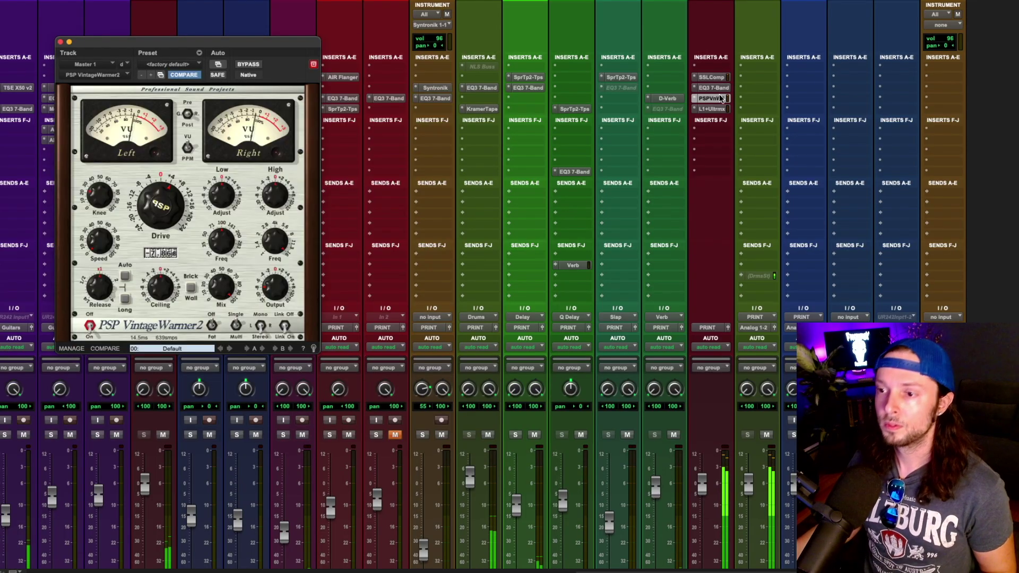
left_click(60, 42)
Audition all drum tracks from Kick.04 through BPZM0104 together in solo and clear their solos.
scroll(386, 187, "down", 4)
scroll(386, 187, "left", 10)
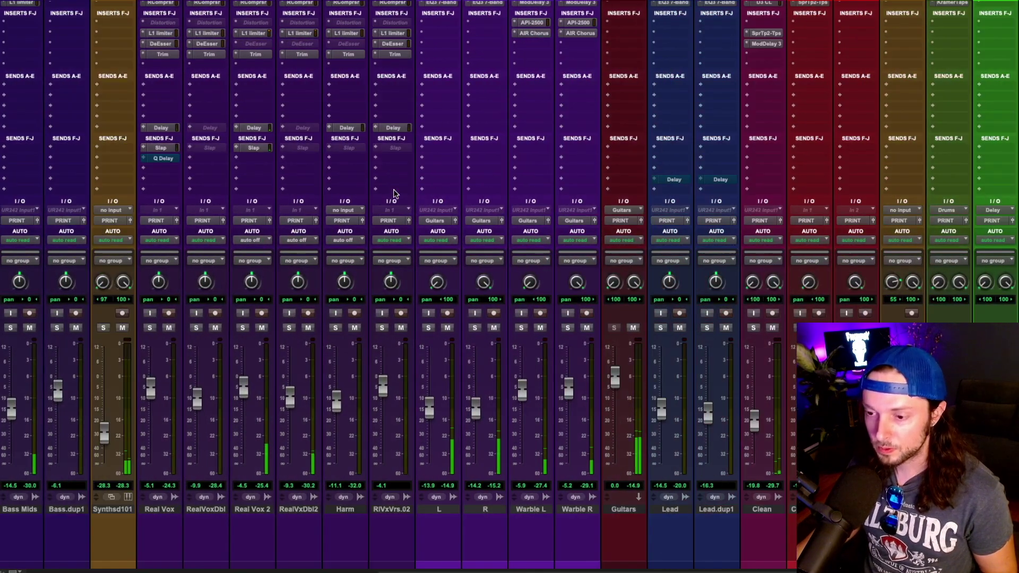
scroll(431, 199, "left", 2)
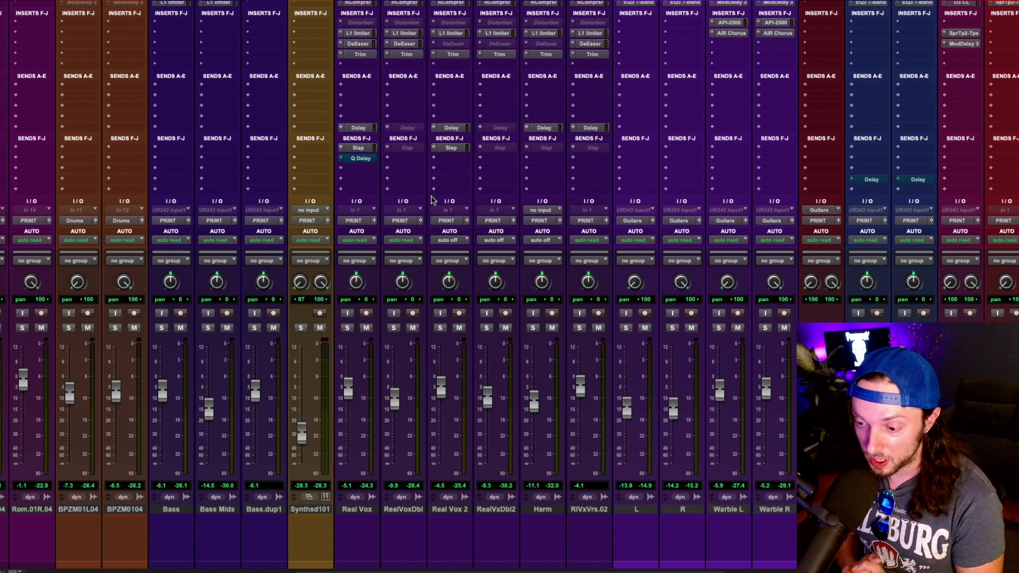
scroll(528, 386, "left", 10)
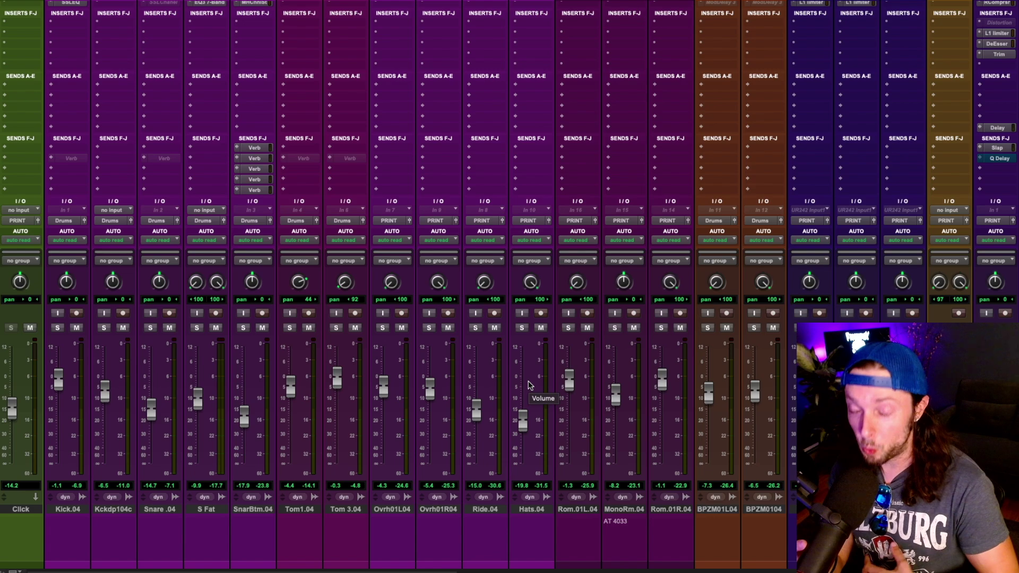
left_click(67, 508)
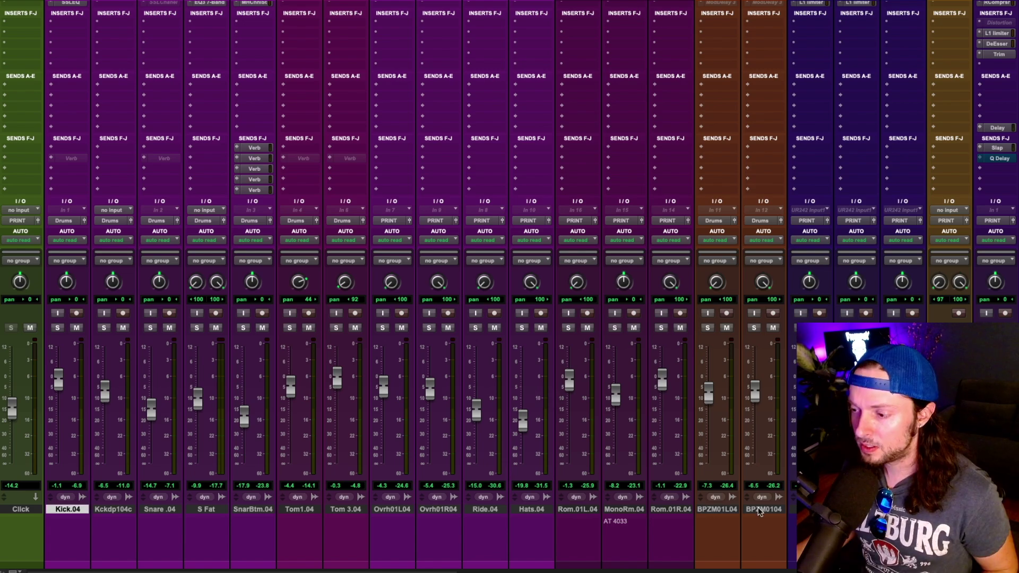
left_click(763, 509, "shift")
left_click(754, 328)
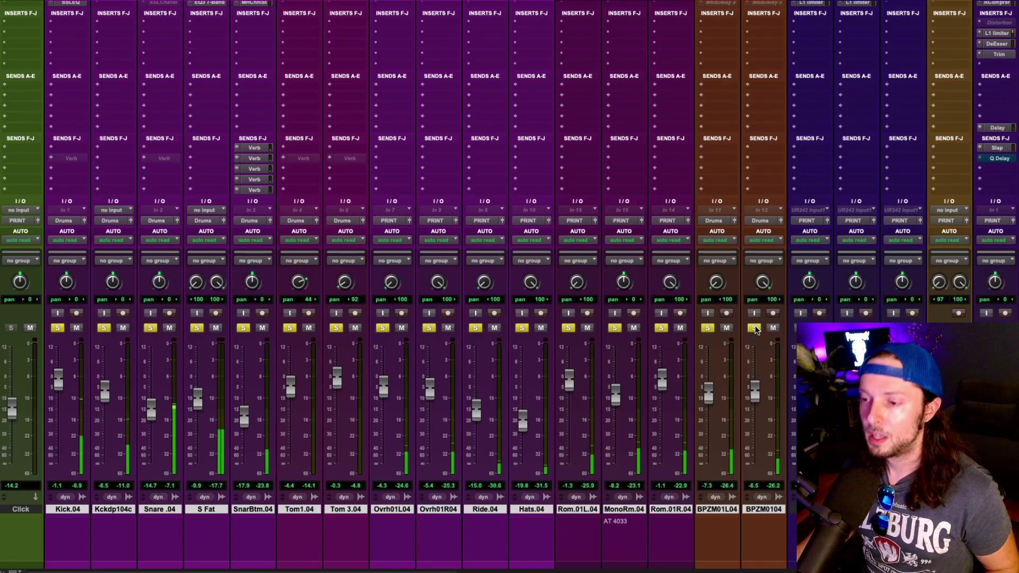
left_click(754, 328, "alt")
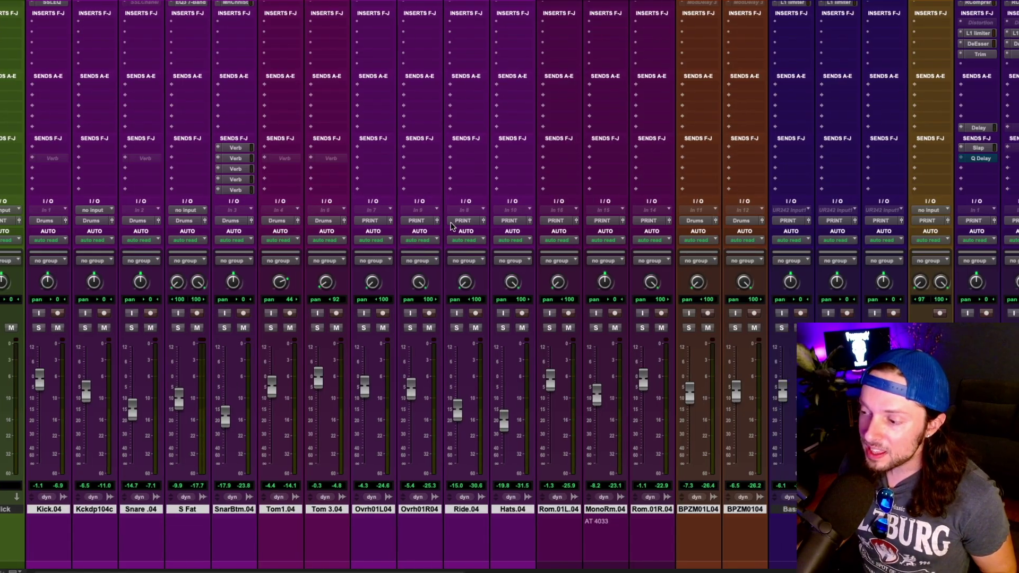
Examine the mixer channels from the drums and bass across to the vocals, guitars, synths and effects returns, including during playback.
scroll(222, 326, "right", 10)
scroll(223, 326, "left", 5)
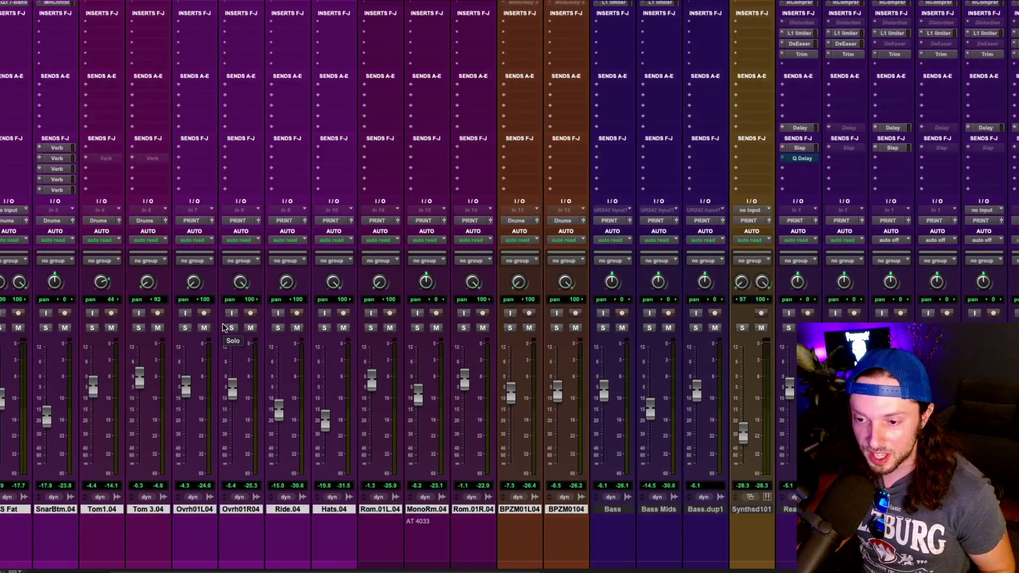
scroll(189, 332, "right", 2)
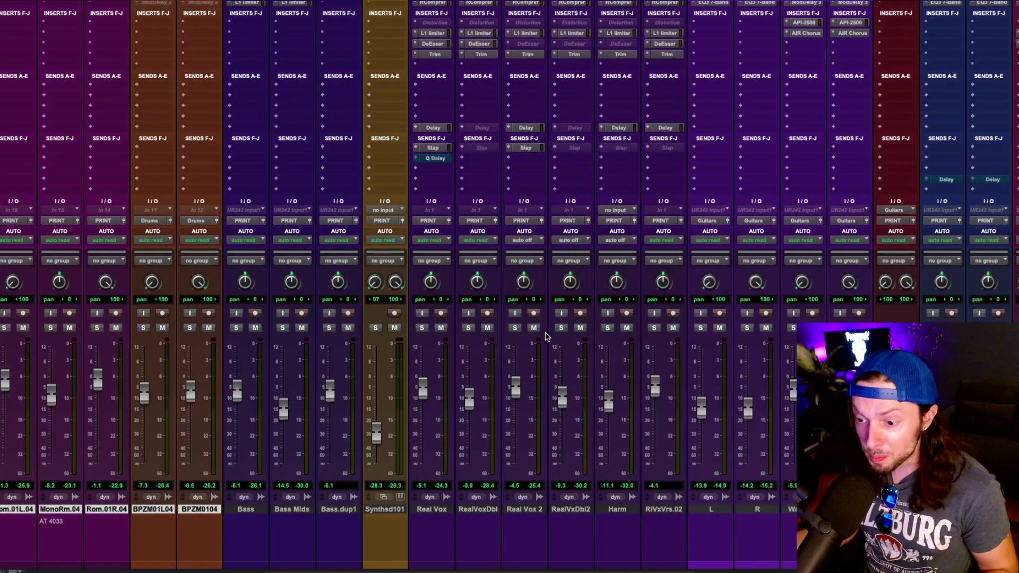
scroll(547, 336, "left", 8)
scroll(624, 402, "right", 6)
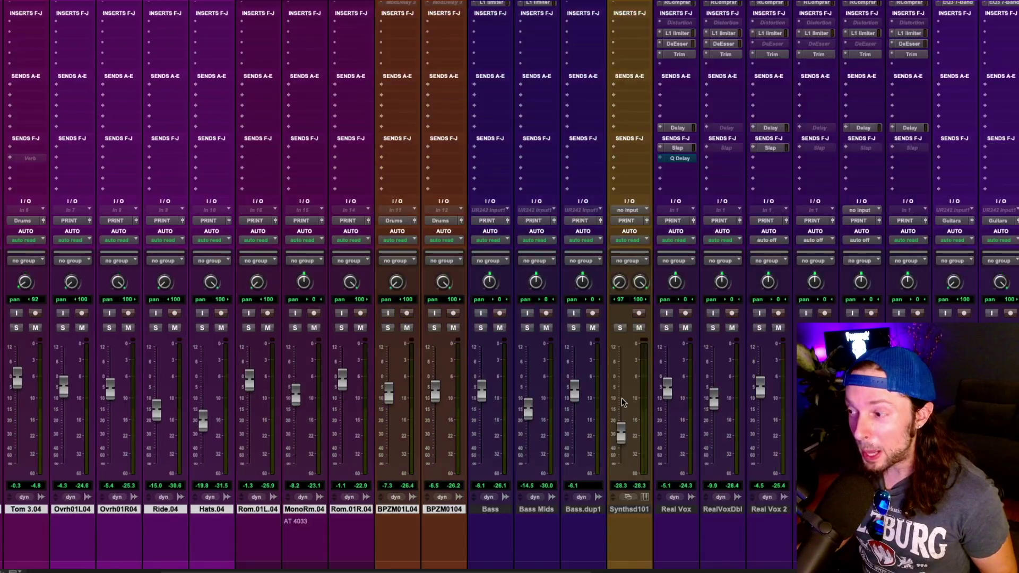
scroll(624, 401, "right", 10)
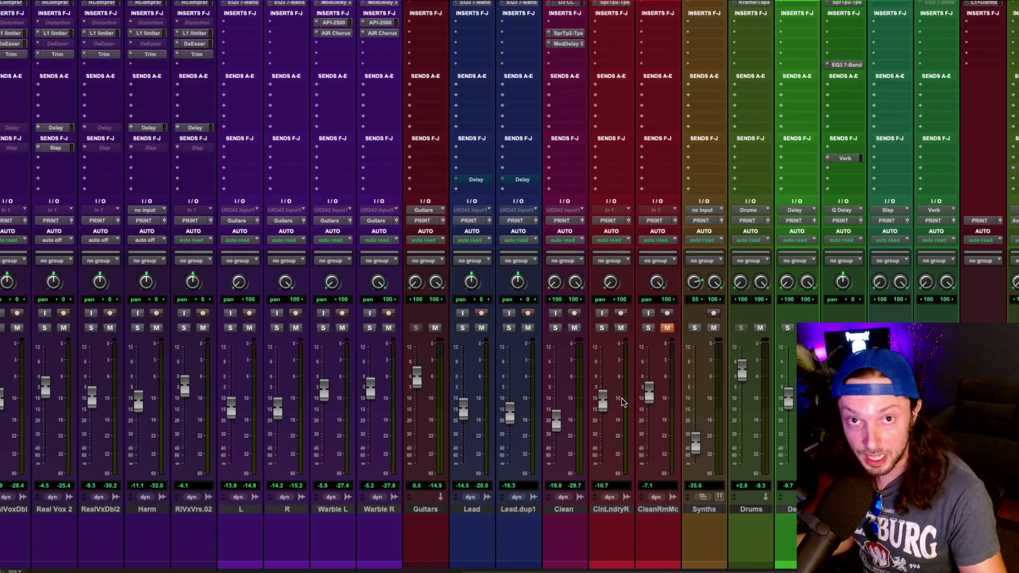
scroll(726, 387, "left", 10)
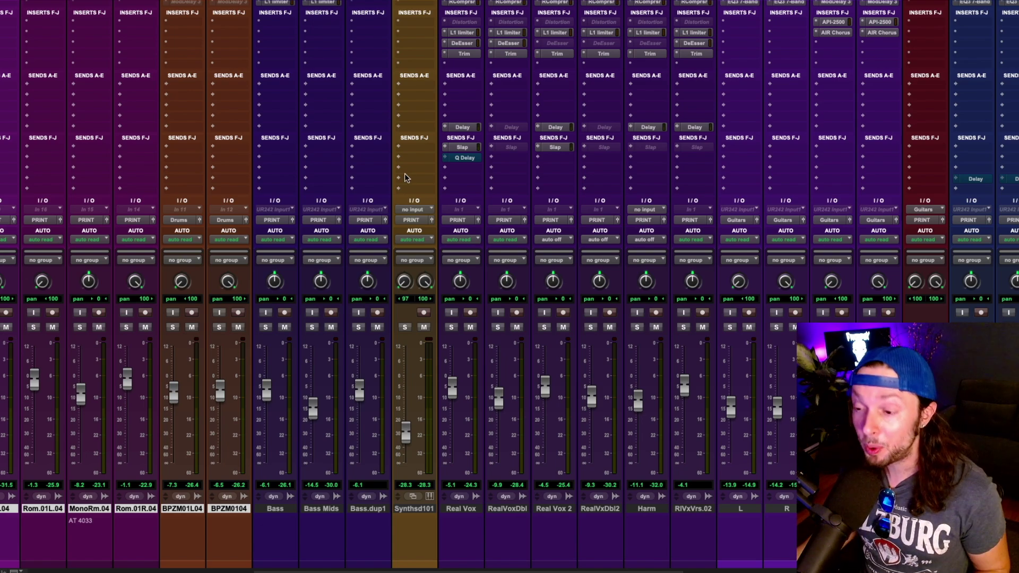
scroll(403, 178, "right", 10)
scroll(403, 180, "right", 5)
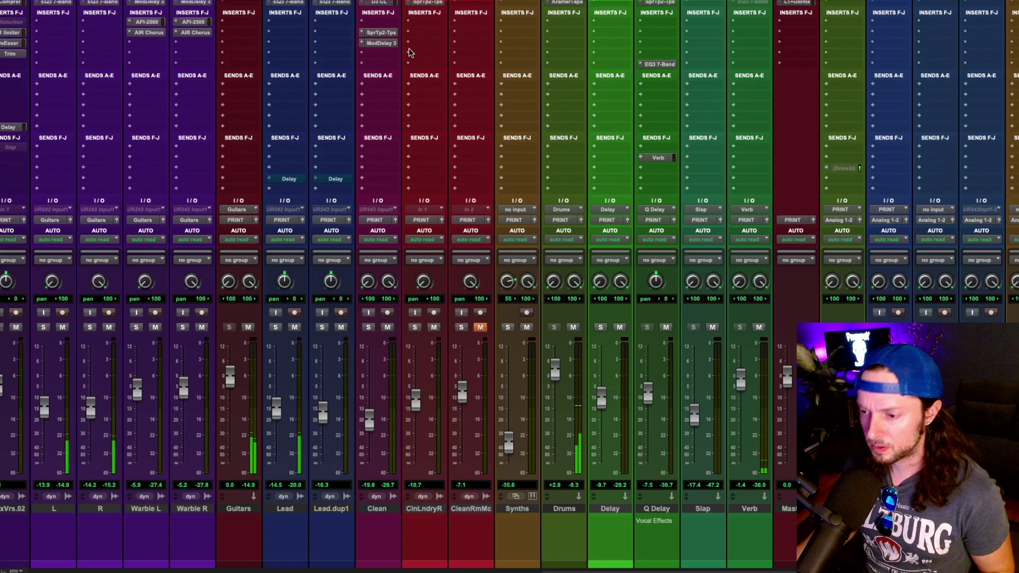
scroll(420, 191, "left", 2)
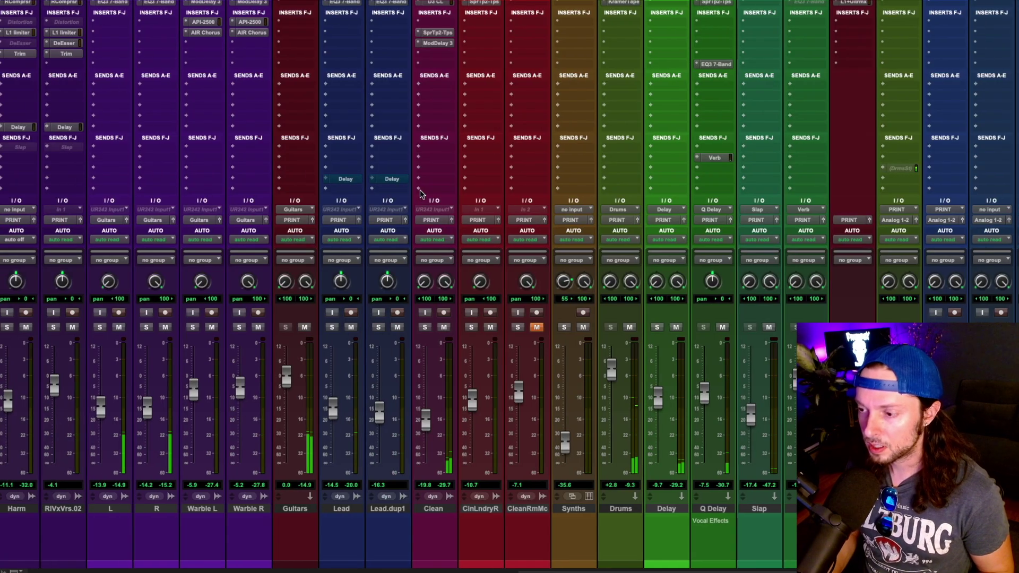
scroll(511, 154, "up", 3)
scroll(542, 126, "down", 3)
scroll(541, 127, "right", 1)
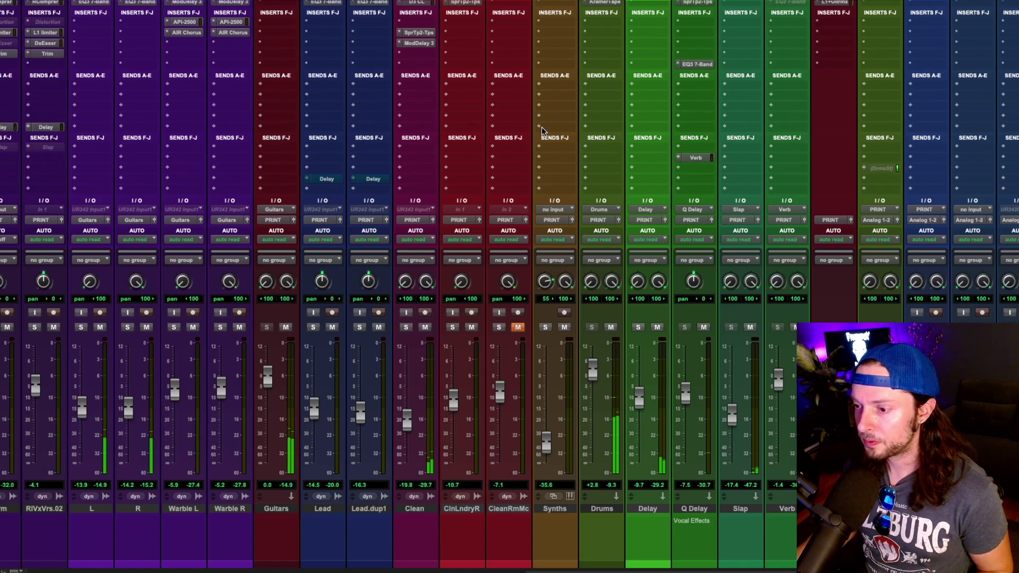
scroll(541, 126, "left", 2)
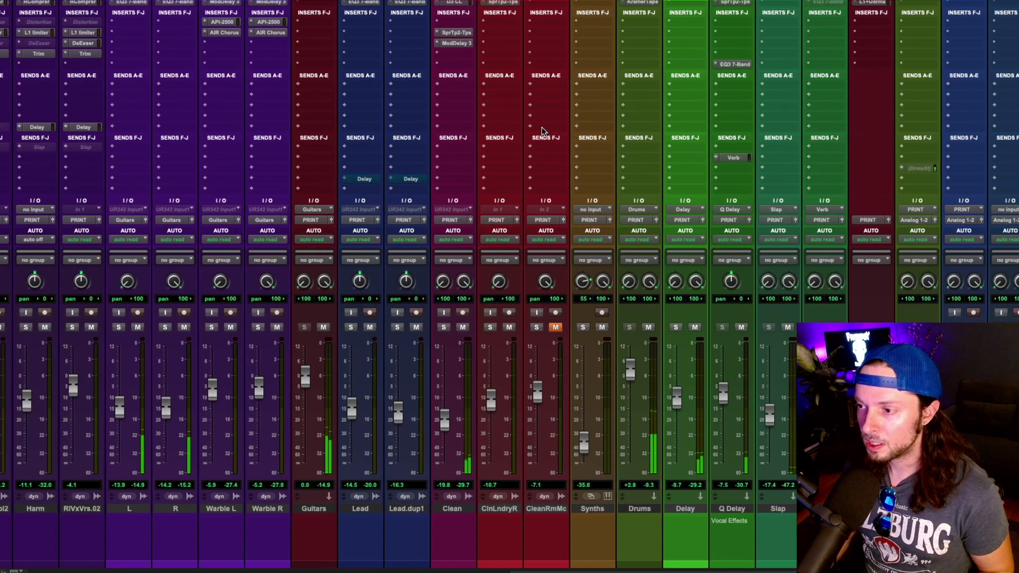
scroll(561, 132, "left", 15)
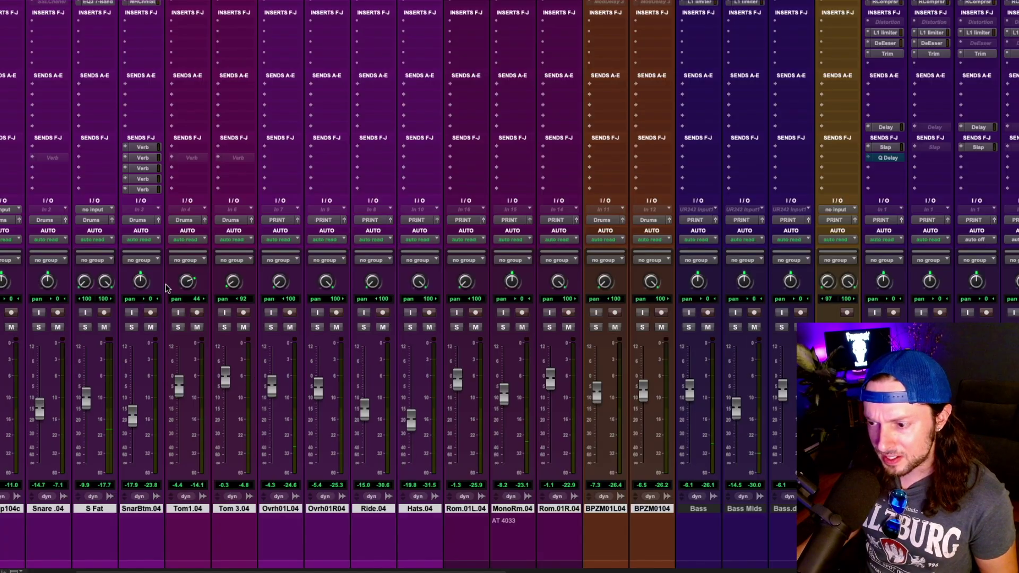
Inspect the KramerTape plug-in on the Drums bus and close its window.
scroll(166, 288, "right", 15)
scroll(166, 288, "right", 12)
scroll(502, 123, "up", 4)
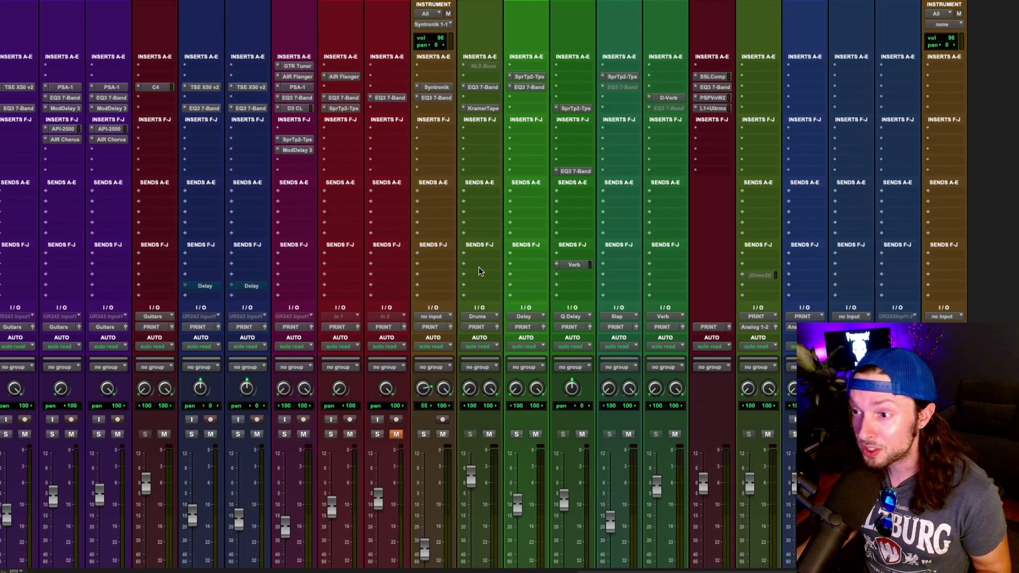
left_click(491, 108)
left_click(60, 42)
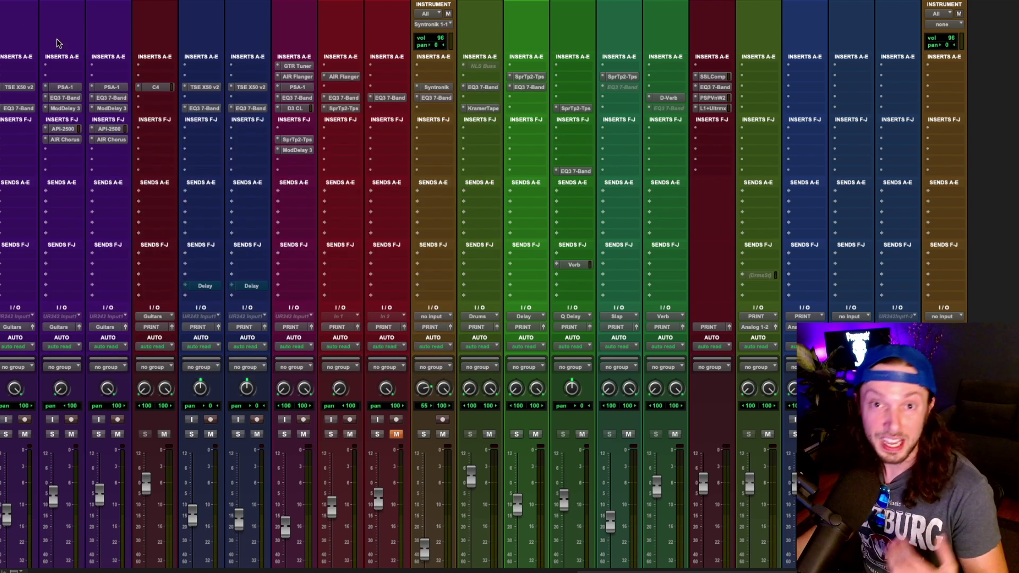
Select the Guitars bus channel and review the bass, vocal, guitar and effects channels on either side of it.
scroll(338, 145, "down", 3)
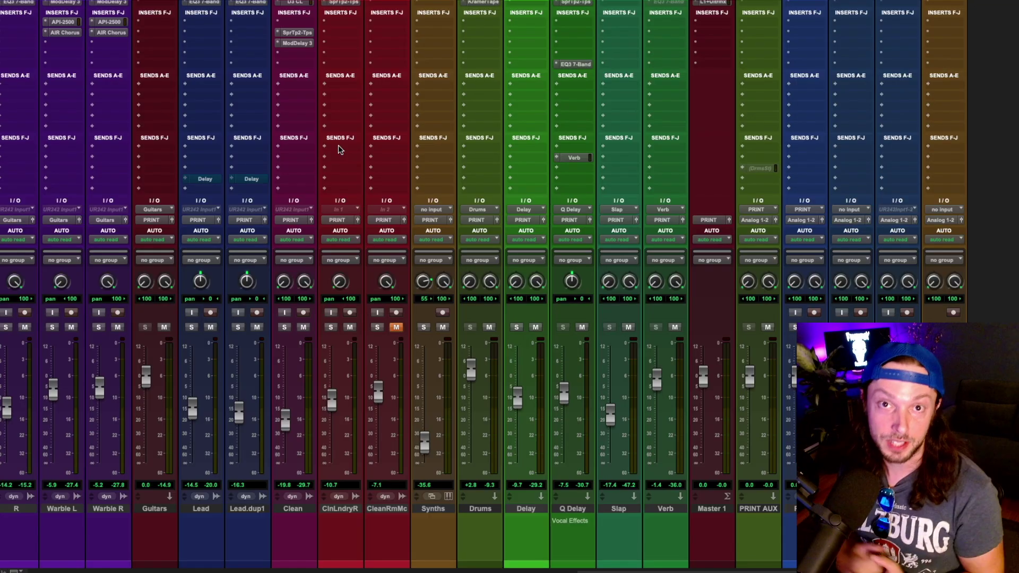
scroll(427, 263, "left", 8)
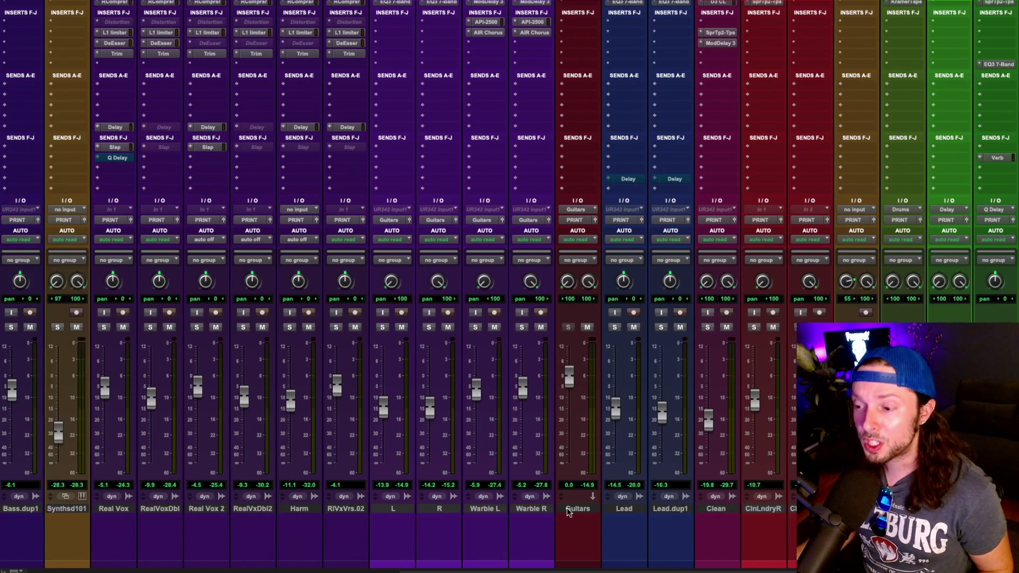
left_click(567, 508)
scroll(531, 467, "right", 8)
scroll(509, 446, "left", 9)
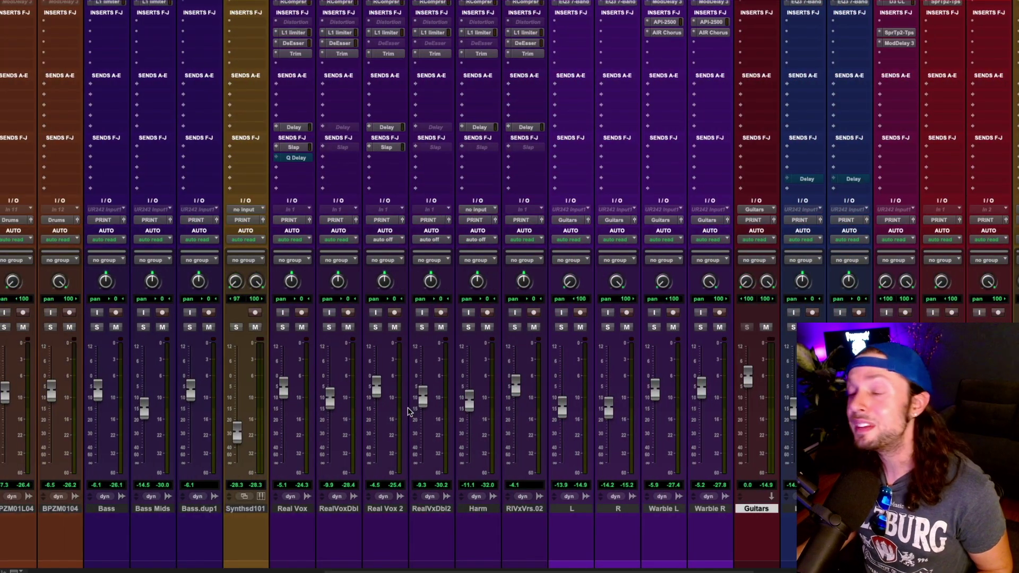
scroll(407, 410, "right", 4)
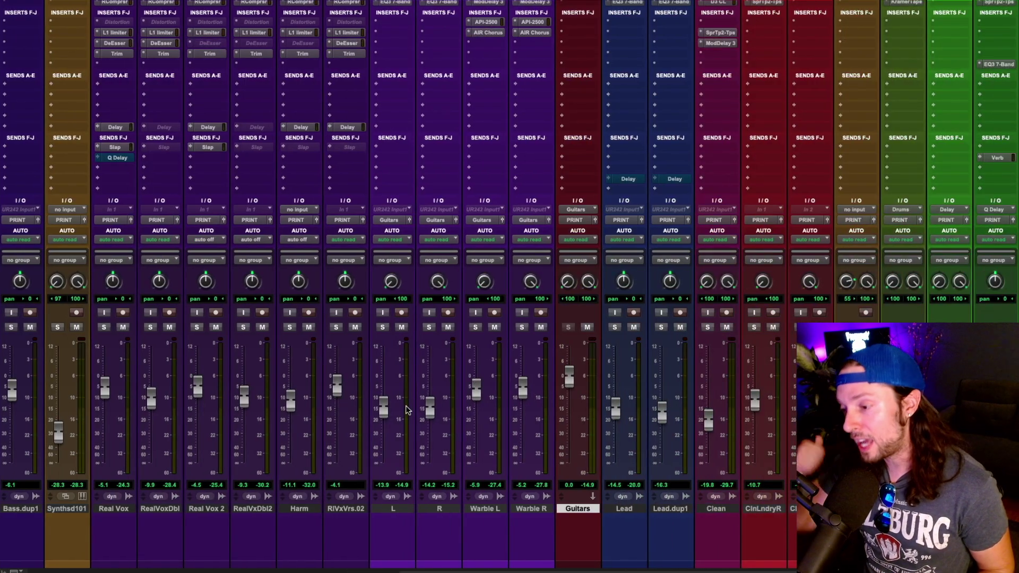
scroll(408, 411, "right", 9)
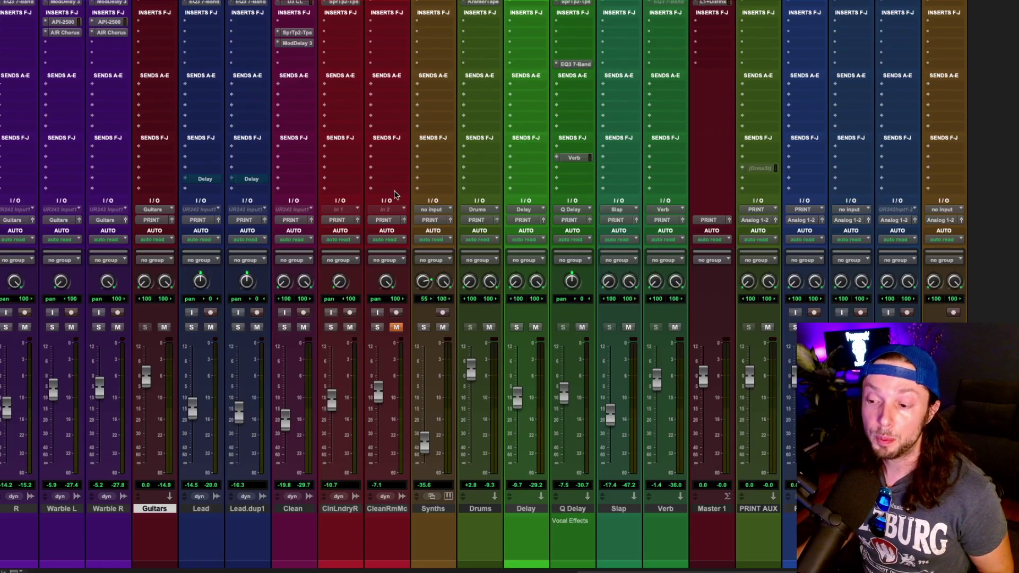
Open the SSLComp and EQ3 7-Band plug-ins of the Master 1 channel and arrange their windows side by side.
scroll(156, 35, "up", 2)
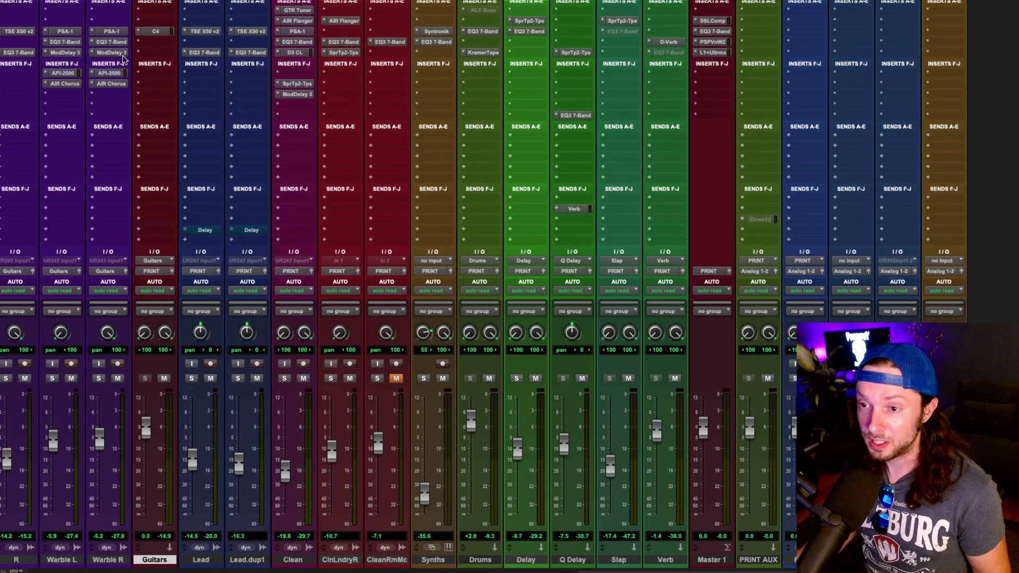
scroll(205, 56, "down", 2)
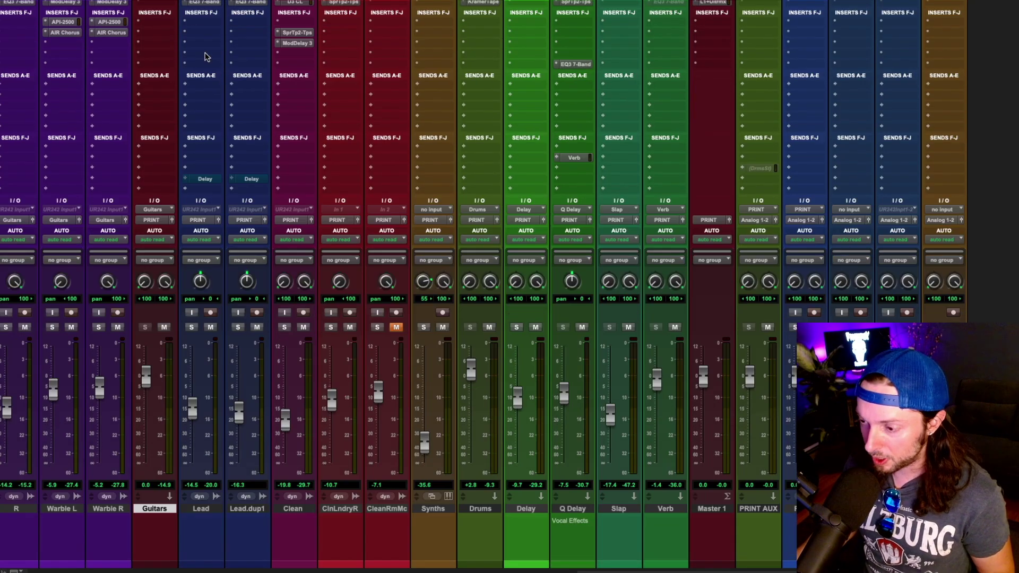
scroll(204, 55, "left", 1)
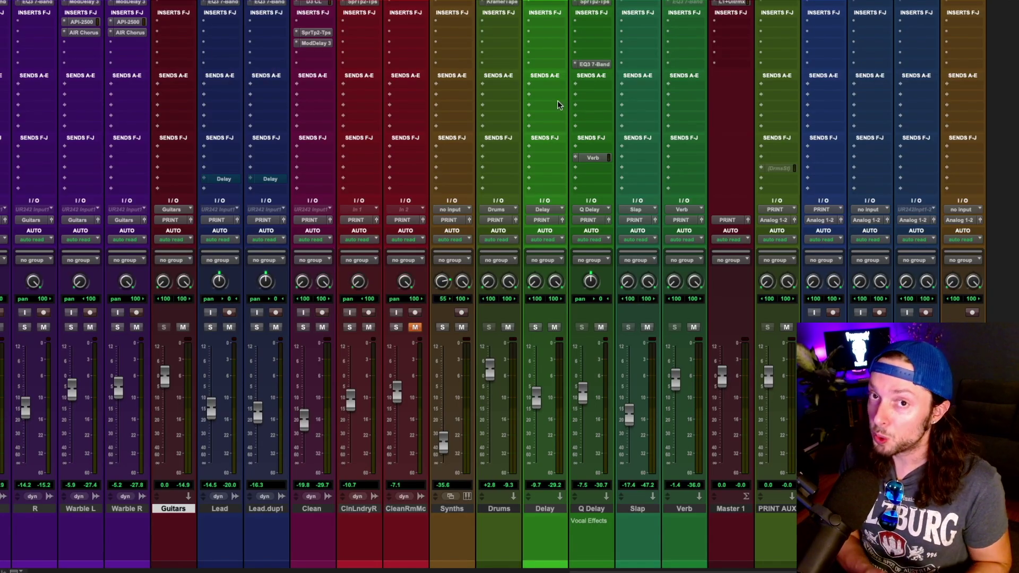
scroll(750, 270, "up", 4)
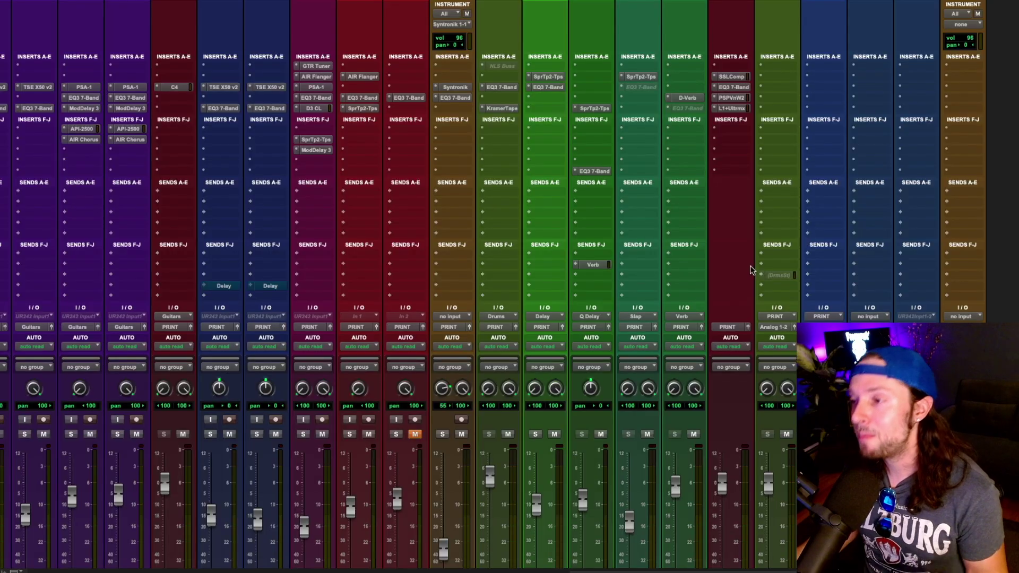
left_click(741, 77)
left_click(733, 87)
left_click_drag(297, 4, 667, 12)
Inspect Master 1's PSP VintageWarmer2 and L1 Ultramaximizer beside the other two plug-ins, and close all plug-in windows.
left_click(739, 98)
left_click_drag(1011, 122, 982, 94)
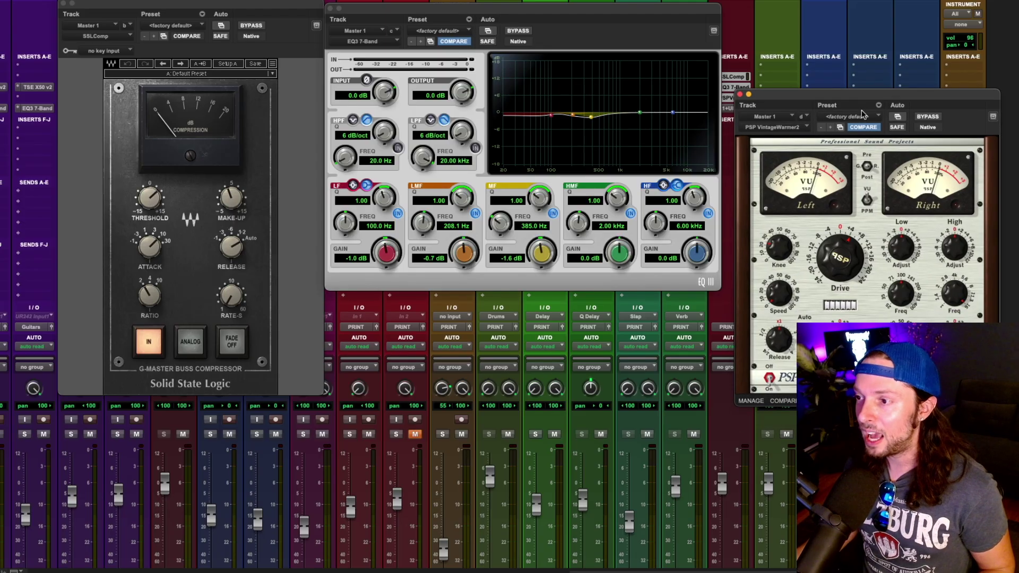
left_click(735, 108)
left_click_drag(466, 304, 508, 313)
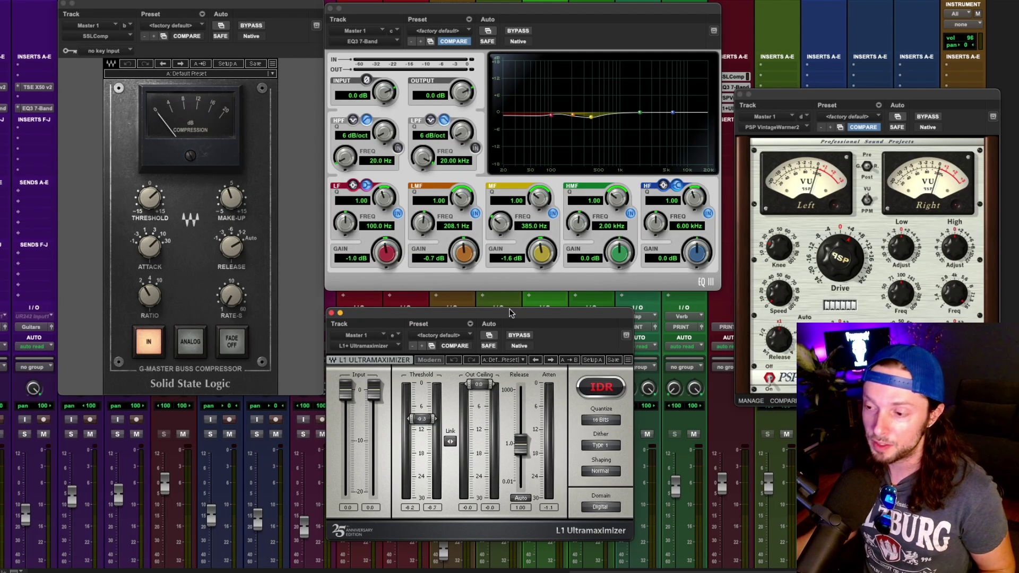
key("ctrl+alt+super+w")
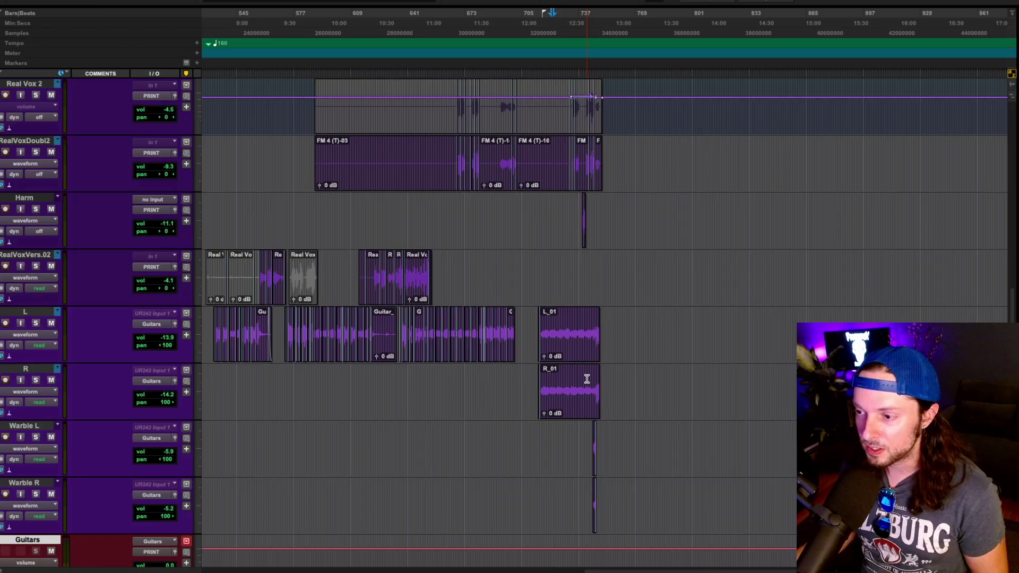
Audition the song in the arrangement from just before bar 737 to the end of the L and R guitar clips.
scroll(587, 378, "down", 1)
scroll(591, 289, "up", 4)
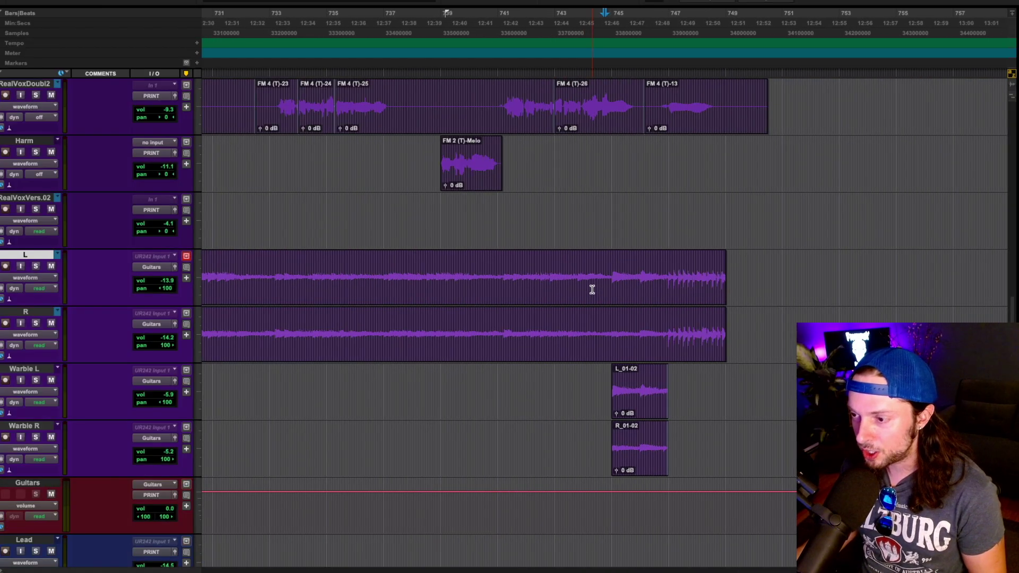
left_click(548, 278)
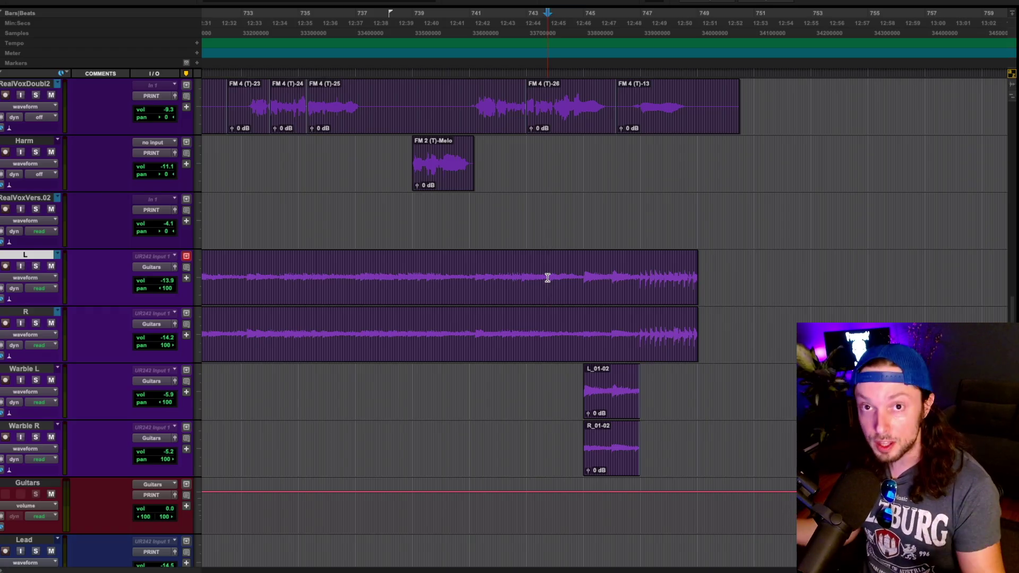
left_click(524, 264)
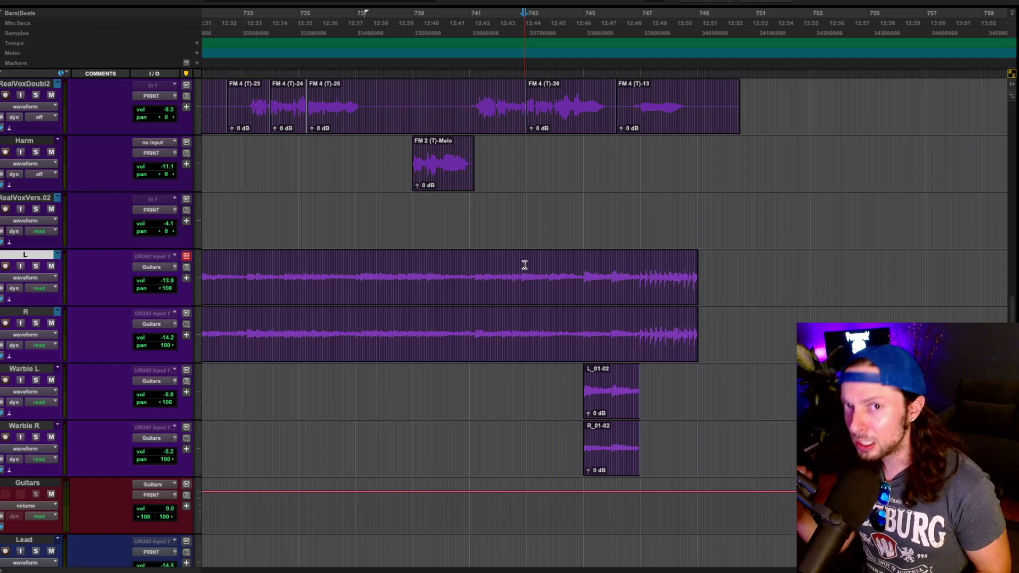
left_click(353, 263)
key("space")
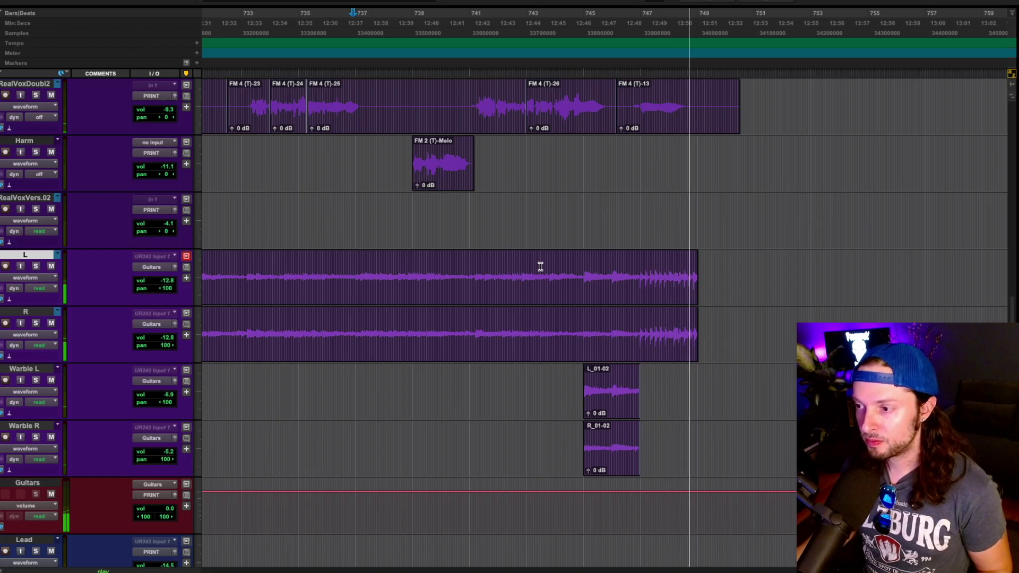
left_click(598, 271)
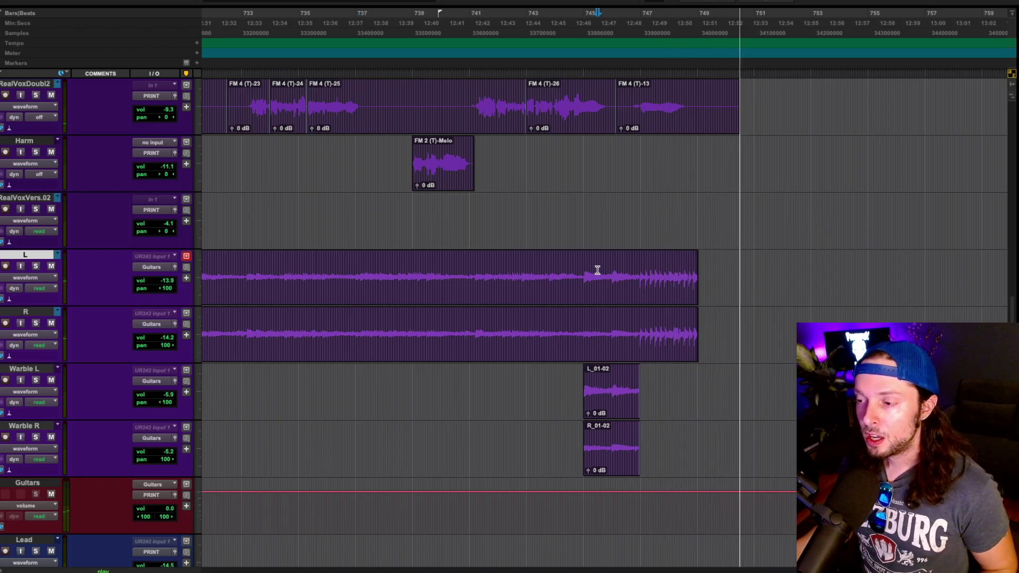
key("space")
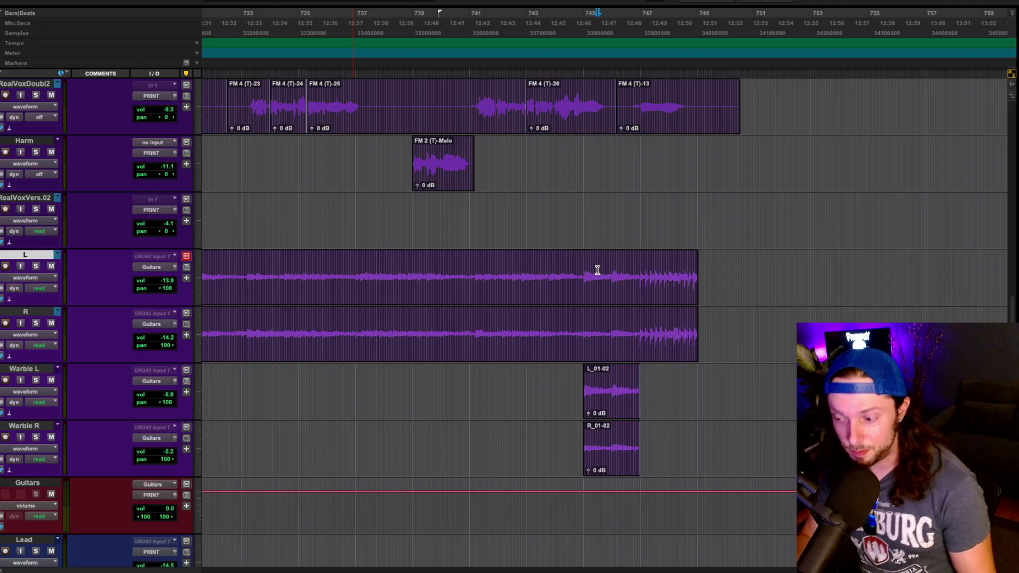
Inspect the C4 multiband processor on the Guitars bus while playing the section from about bar 743, and close its window.
key("ctrl+equal")
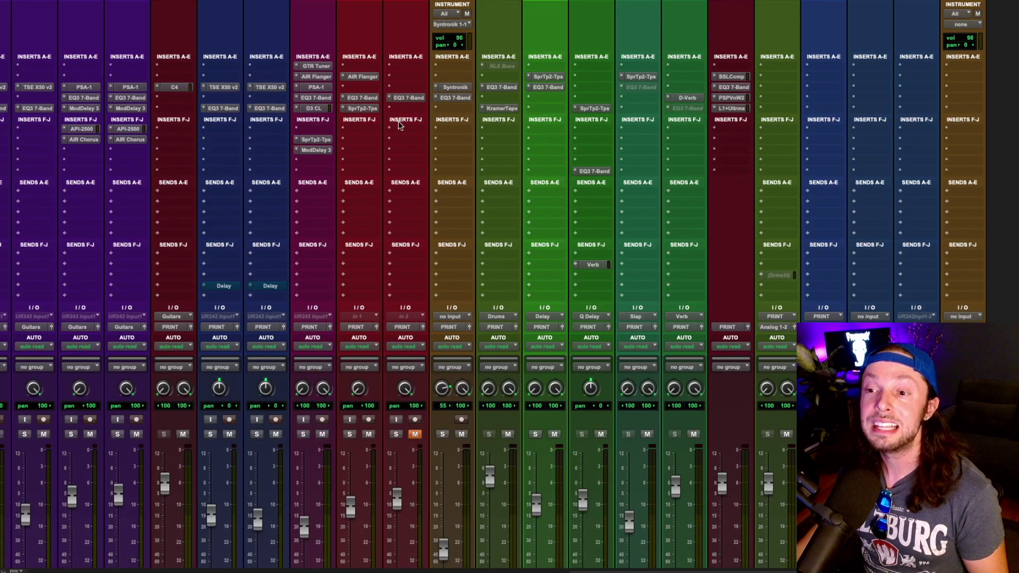
left_click(180, 85)
left_click_drag(185, 43, 313, 84)
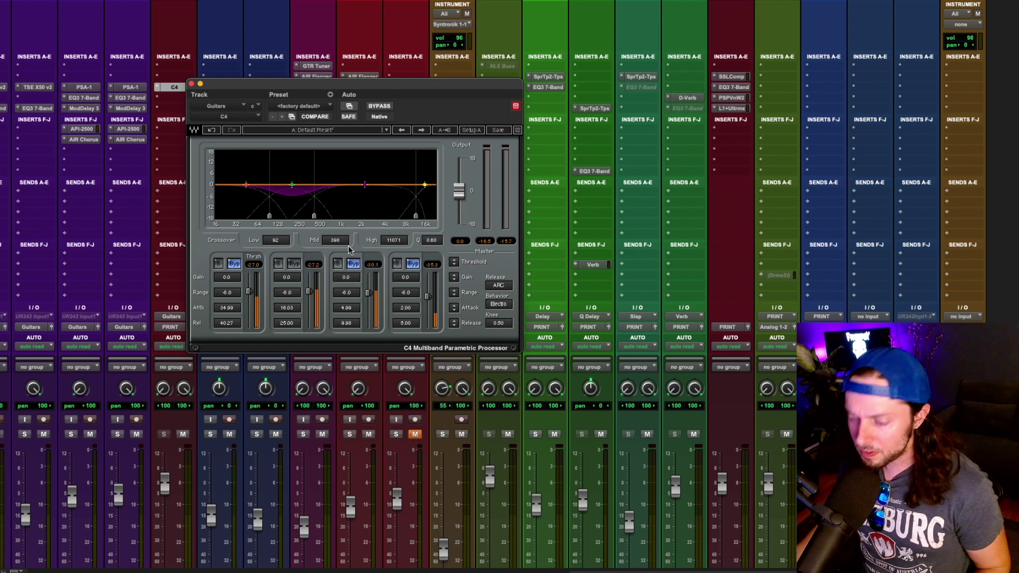
key("super+equal")
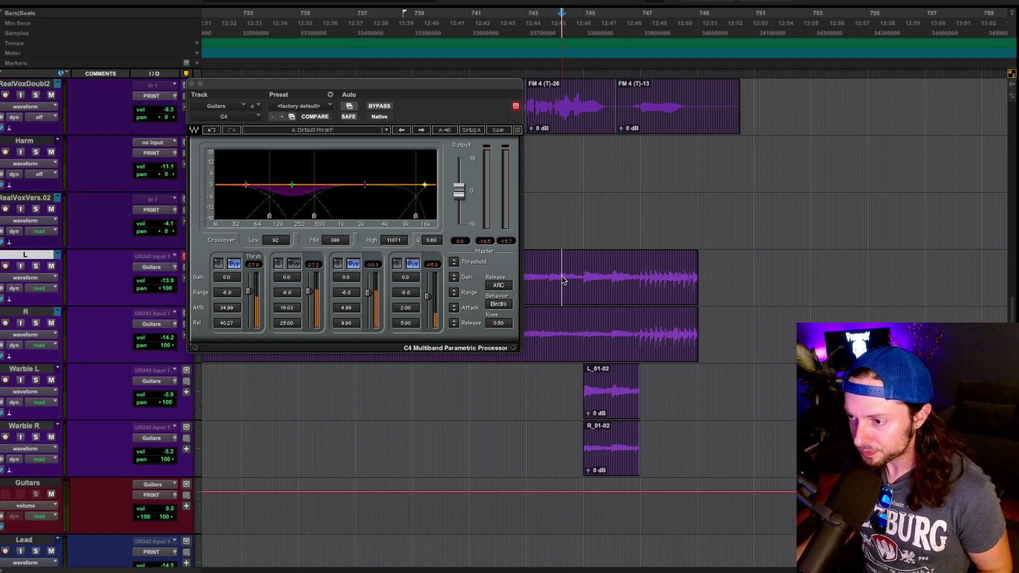
left_click(545, 272)
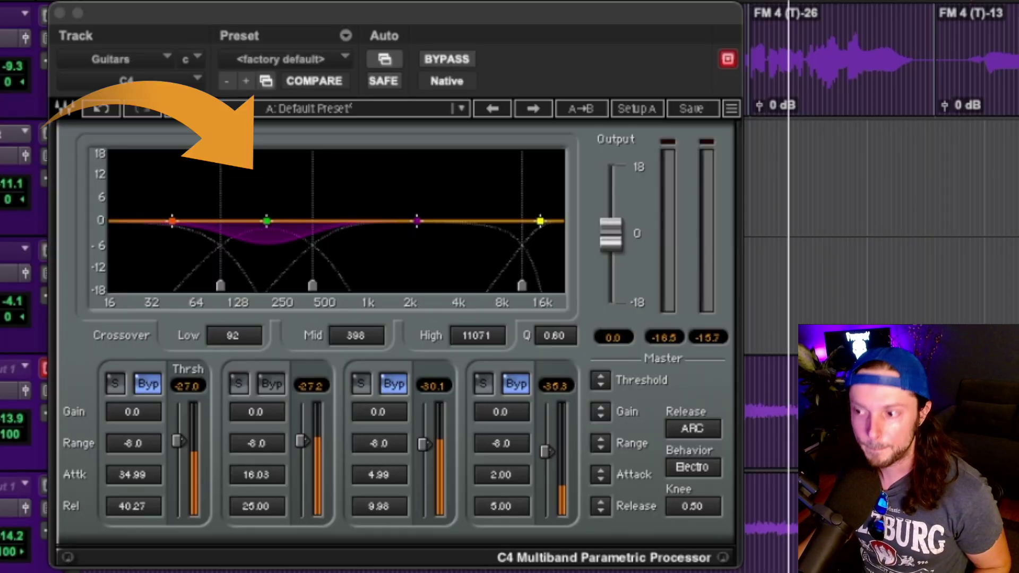
key("space")
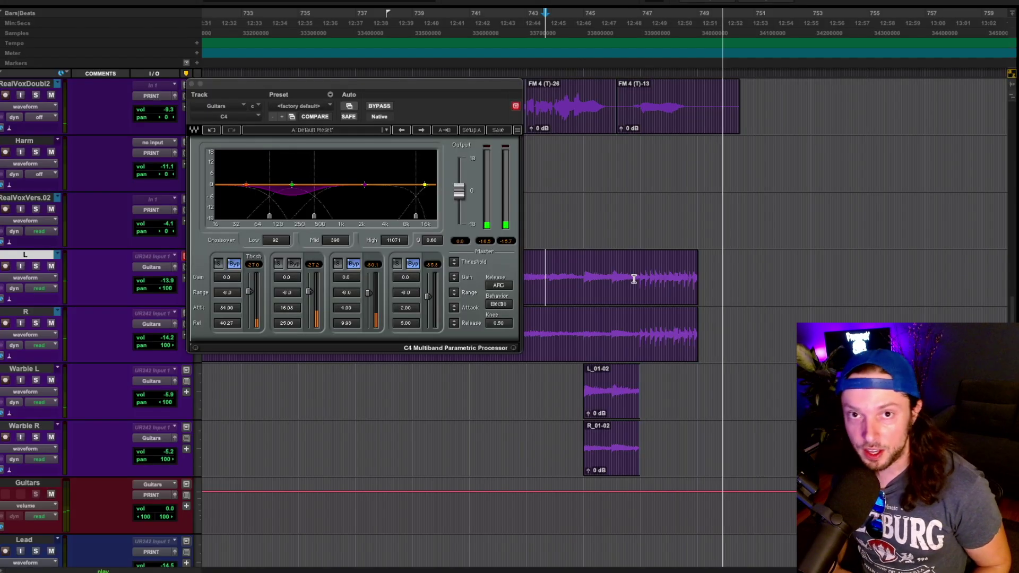
key("space")
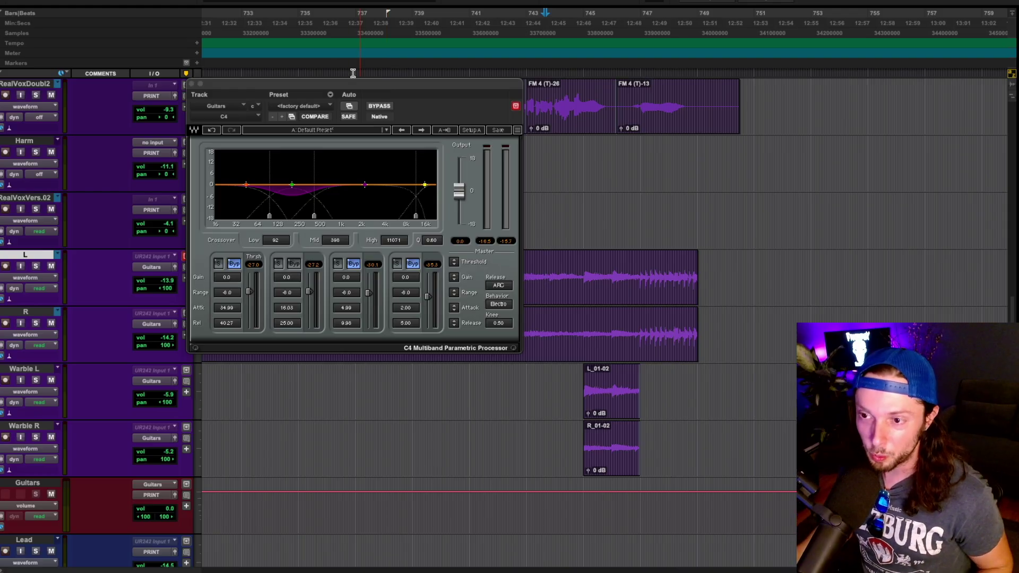
left_click(192, 84)
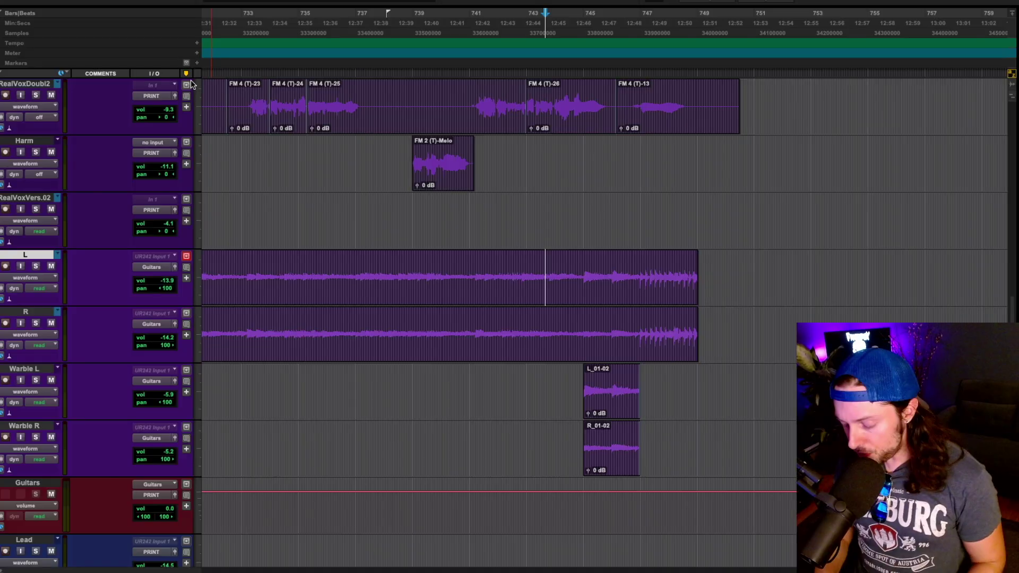
Compare the TSE X50 v2 amp and cabinet settings of Lead and Lead.dup1 side by side, and close the plug-in windows.
key("ctrl+equal")
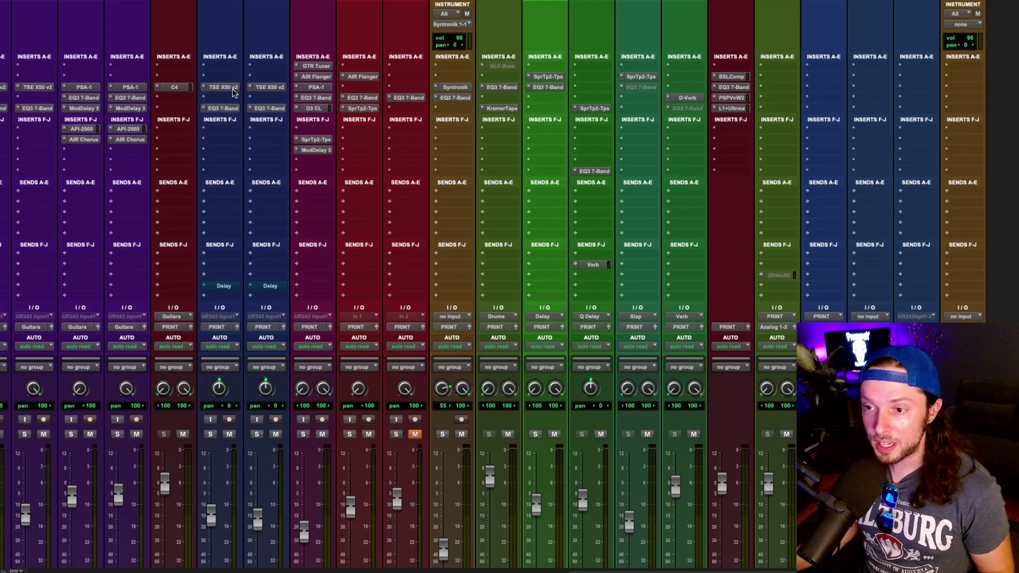
left_click(236, 95)
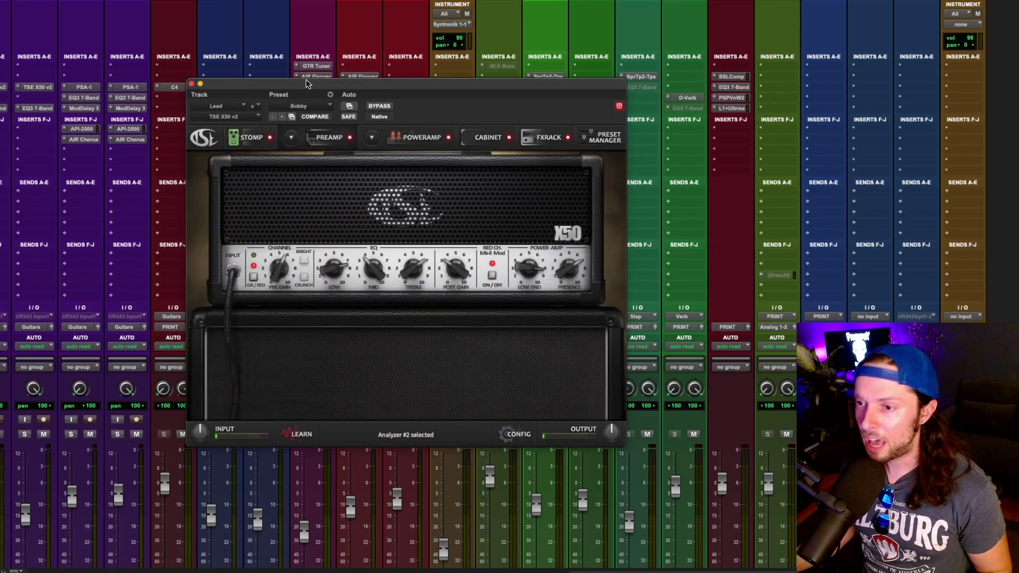
left_click_drag(305, 84, 205, 108)
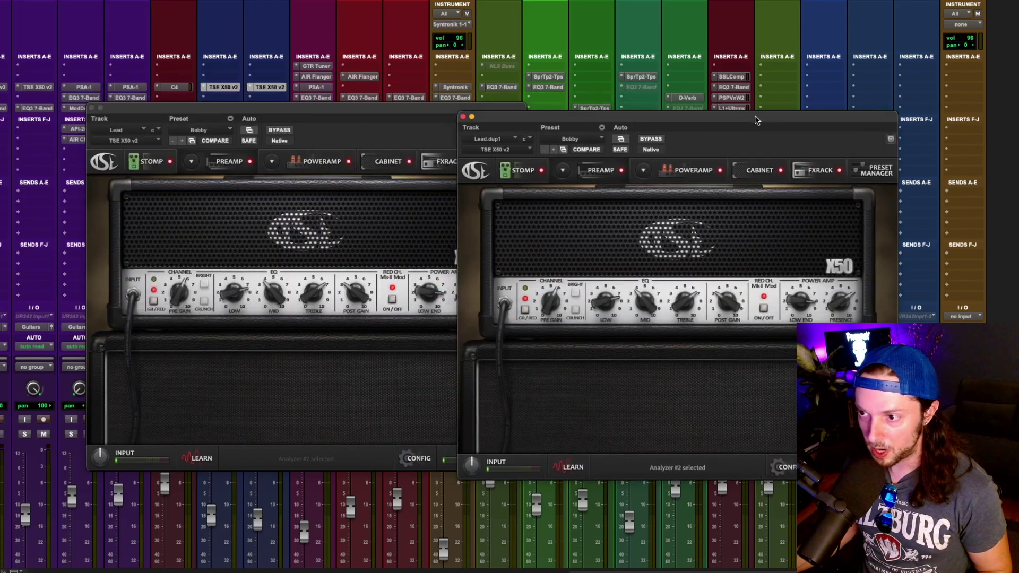
left_click_drag(765, 111, 814, 112)
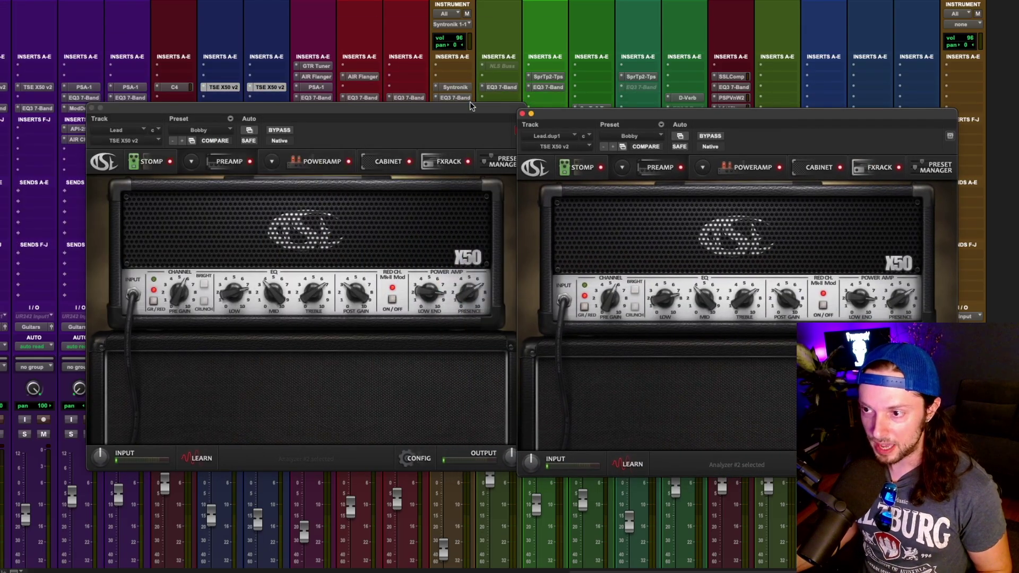
left_click_drag(467, 104, 369, 90)
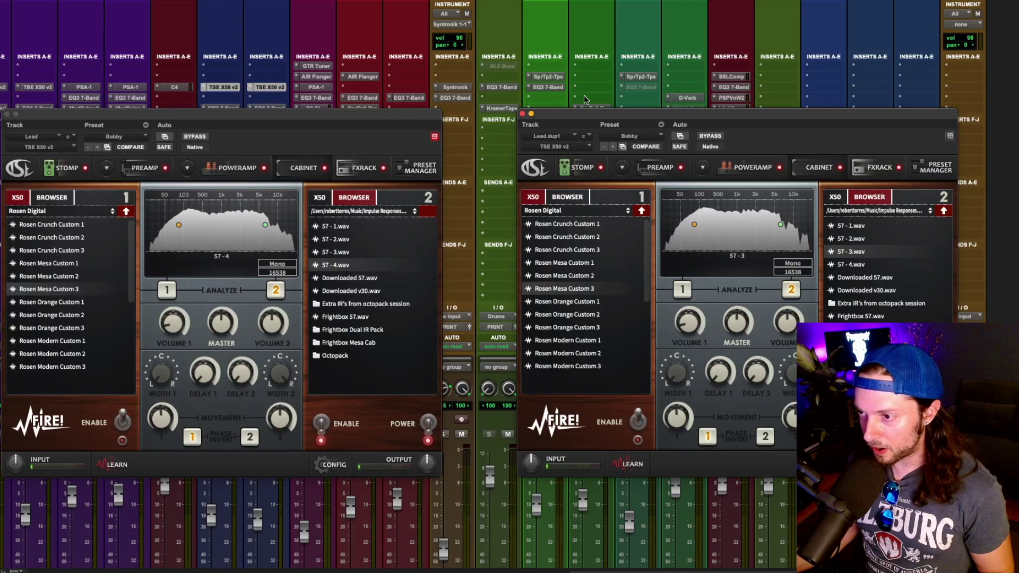
left_click_drag(590, 118, 529, 116)
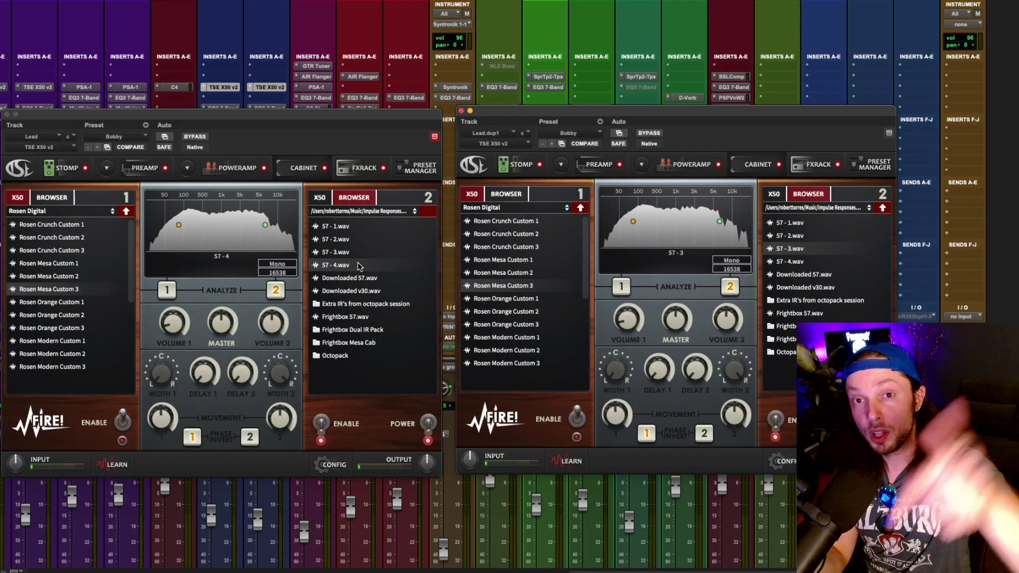
left_click(461, 110, "alt")
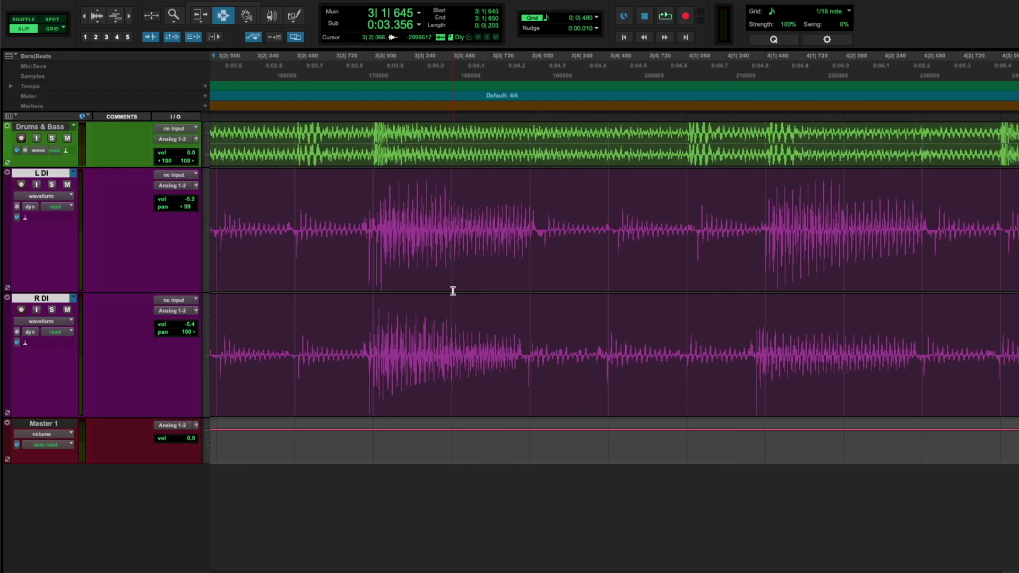
Select the section from 4|3|445 to 4|4|392 across the L DI and R DI guitar tracks.
scroll(453, 291, "right", 10)
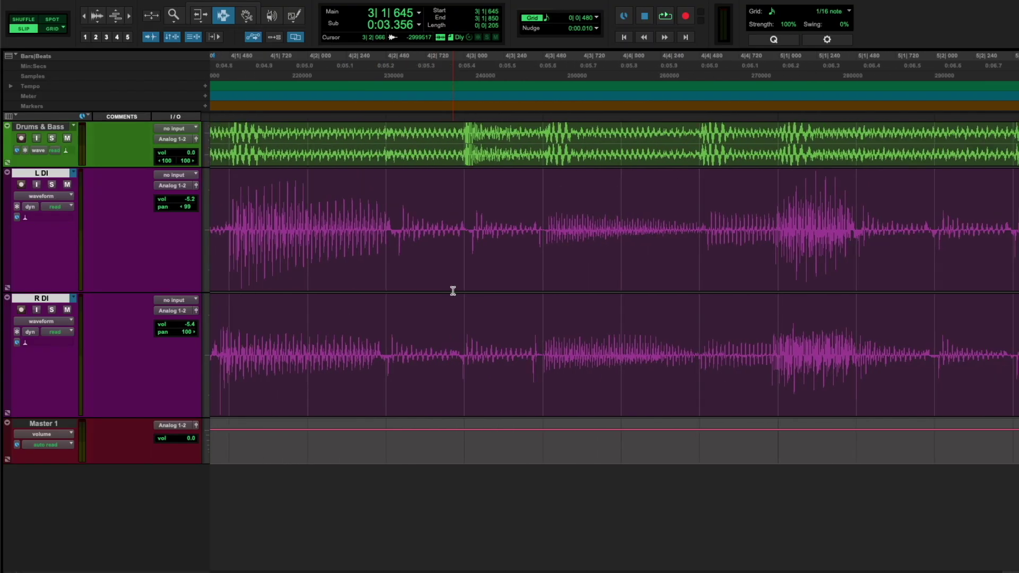
left_click_drag(530, 237, 593, 239)
left_click_drag(536, 175, 686, 320)
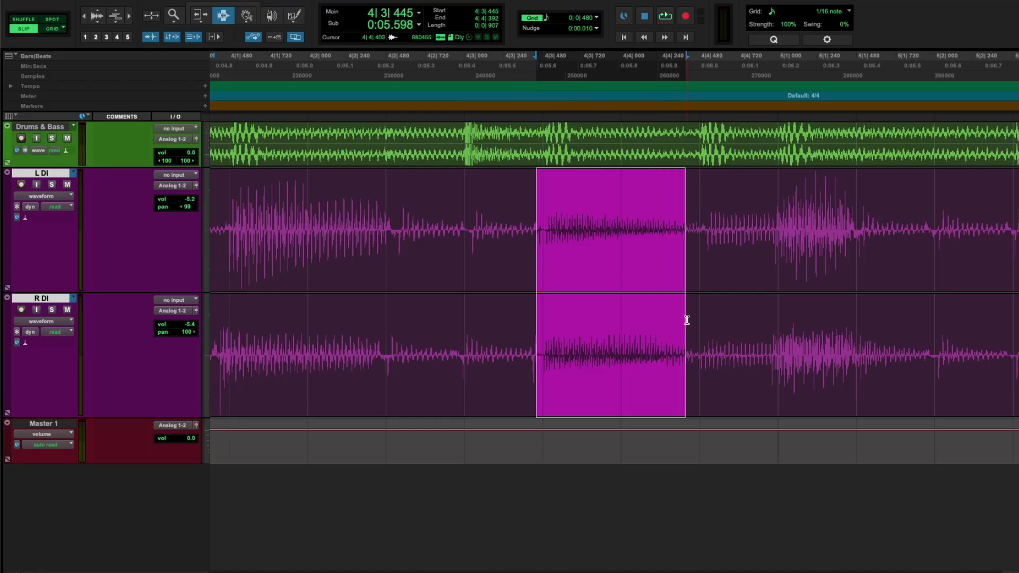
scroll(605, 292, "right", 3)
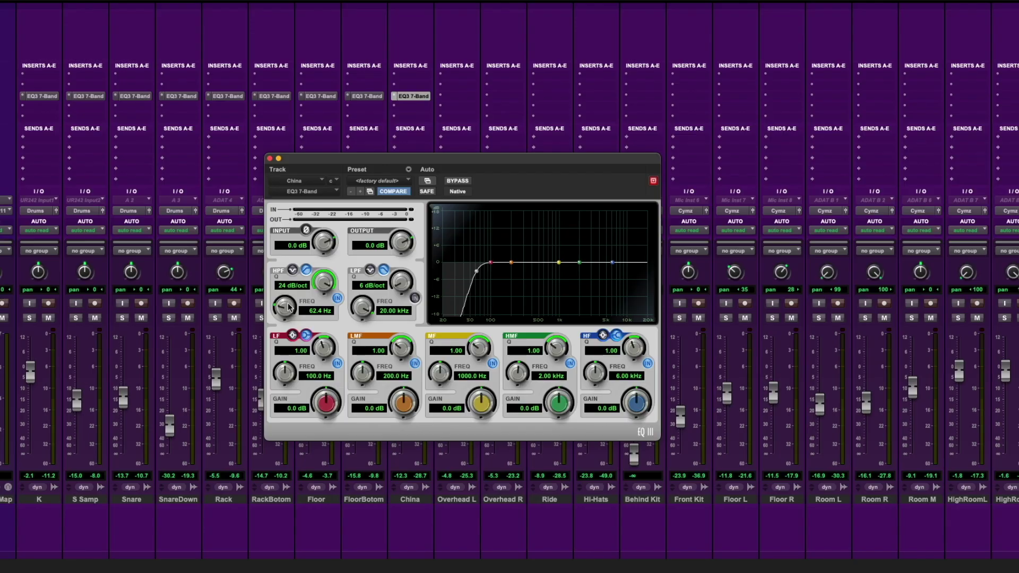
Adjust the high-pass filter frequency in the EQ3 7-Band on the China track.
mouse_move(290, 310)
left_mouse_down()
mouse_move(312, 282)
mouse_move(290, 302)
left_mouse_up()
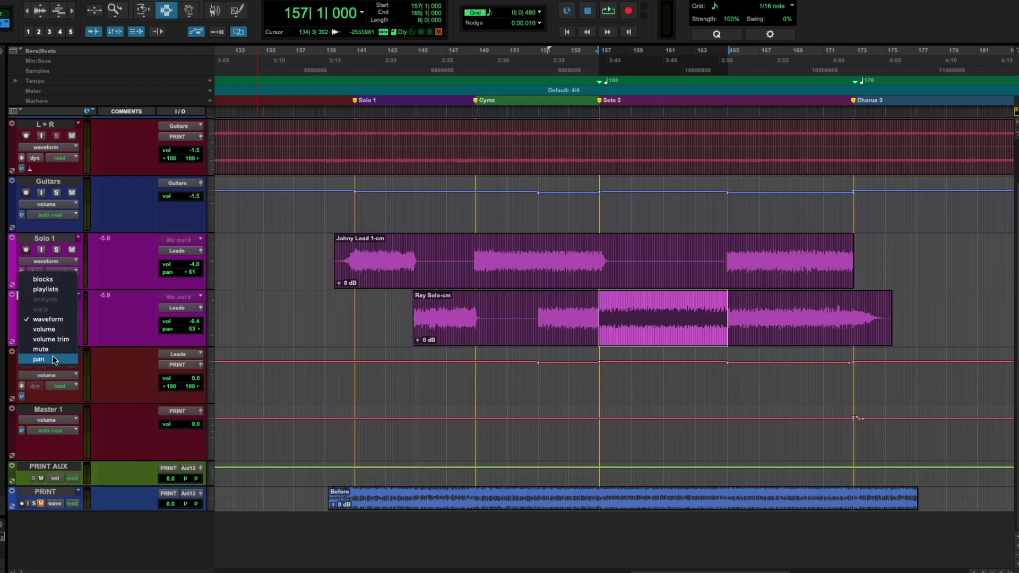
Show the pan automation of the solo track below Solo 1 and shift the pan for the selected section from bar 157.
left_click(40, 318)
left_click_drag(649, 332, 650, 280)
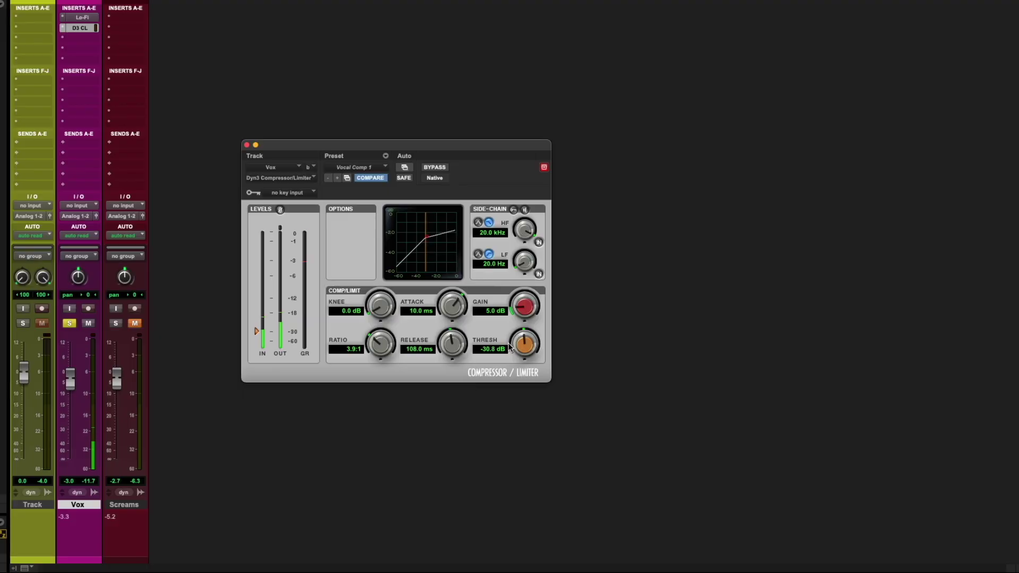
Set the compressor threshold on the Vox track to -34.3 dB.
left_click_drag(509, 348, 511, 351)
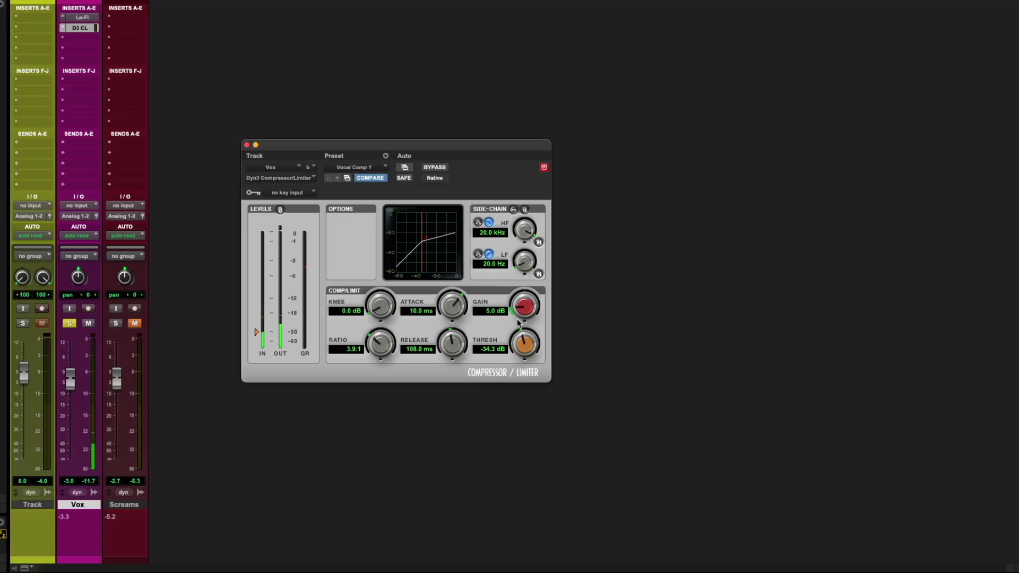